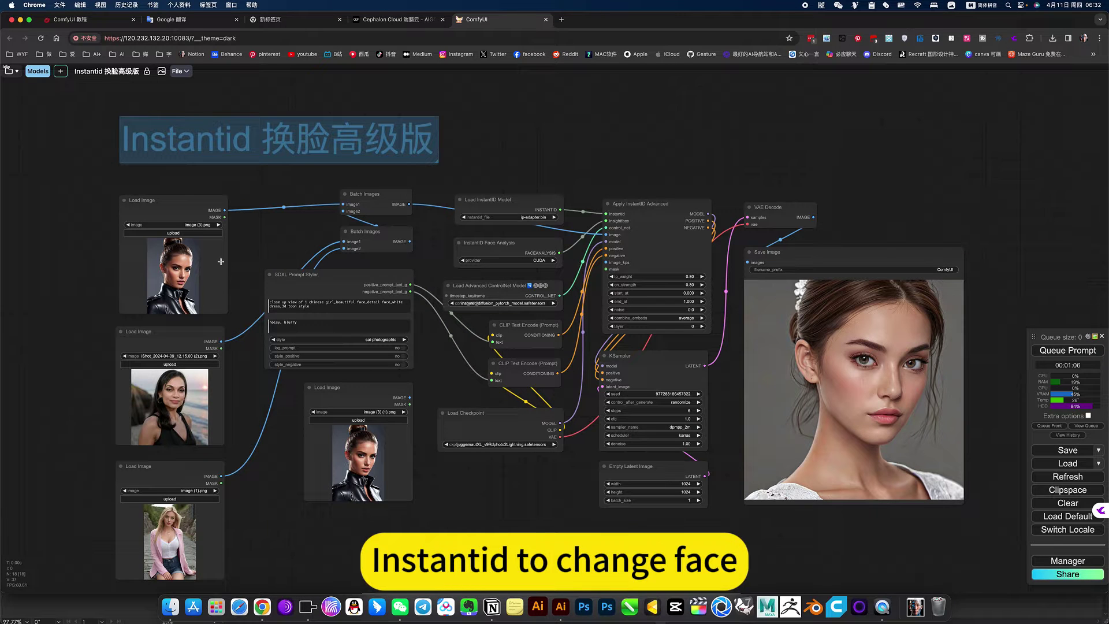
# Examine the Load InstantID Model and InstantID Face Analysis nodes and the model list of the Load Advanced ControlNet Model node
pyautogui.moveTo(436, 526); pyautogui.dragTo(443, 504)
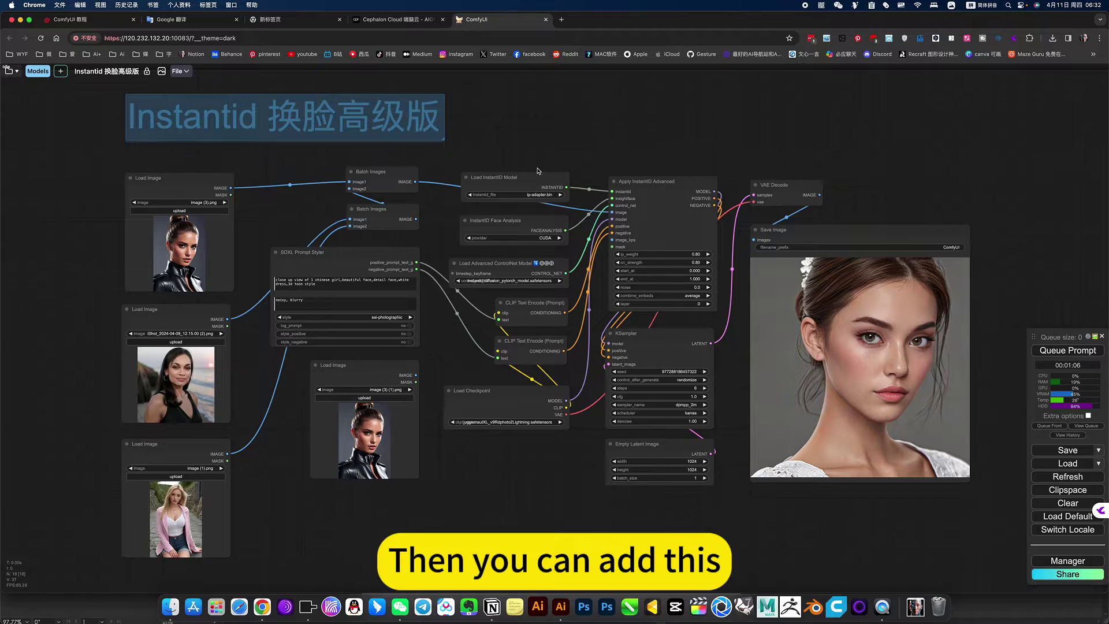
pyautogui.scroll(15, 526, 196)
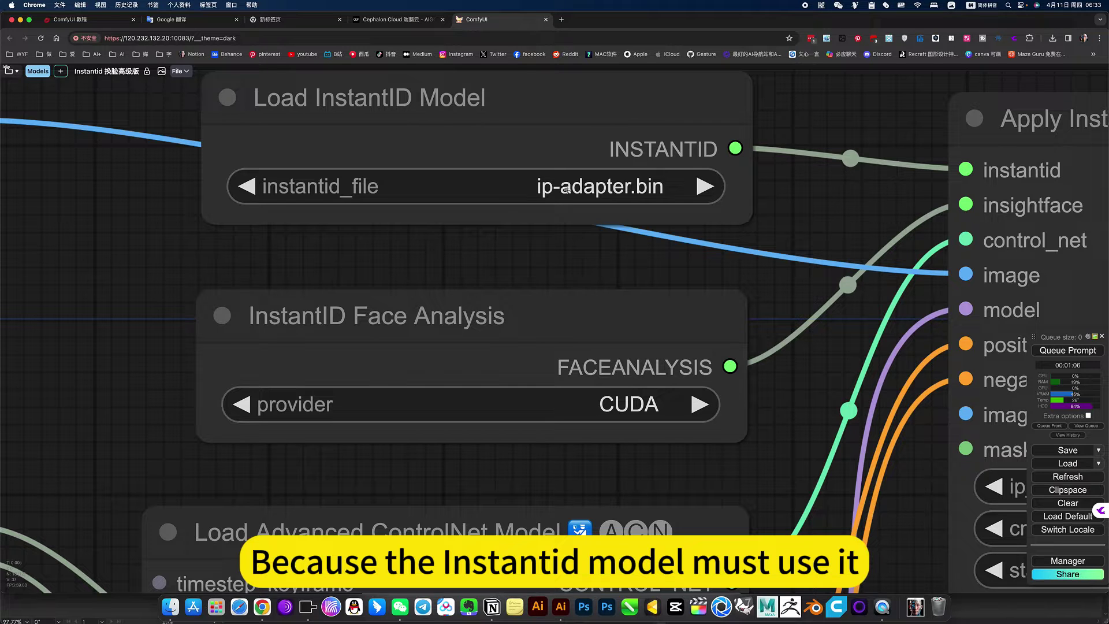
pyautogui.scroll(-15, 549, 265)
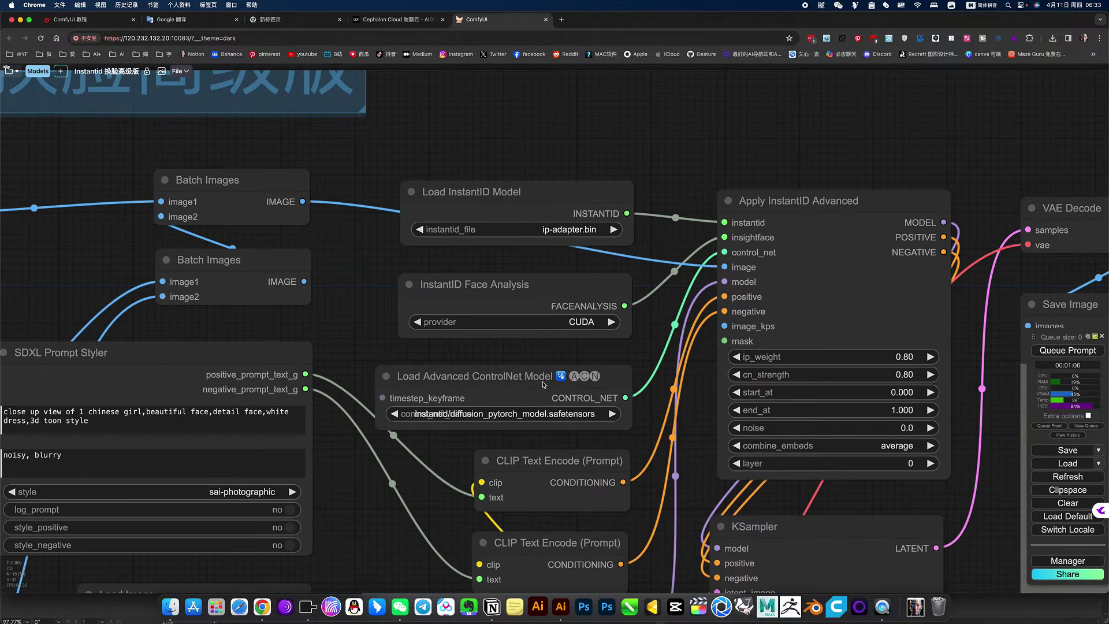
pyautogui.click(523, 416)
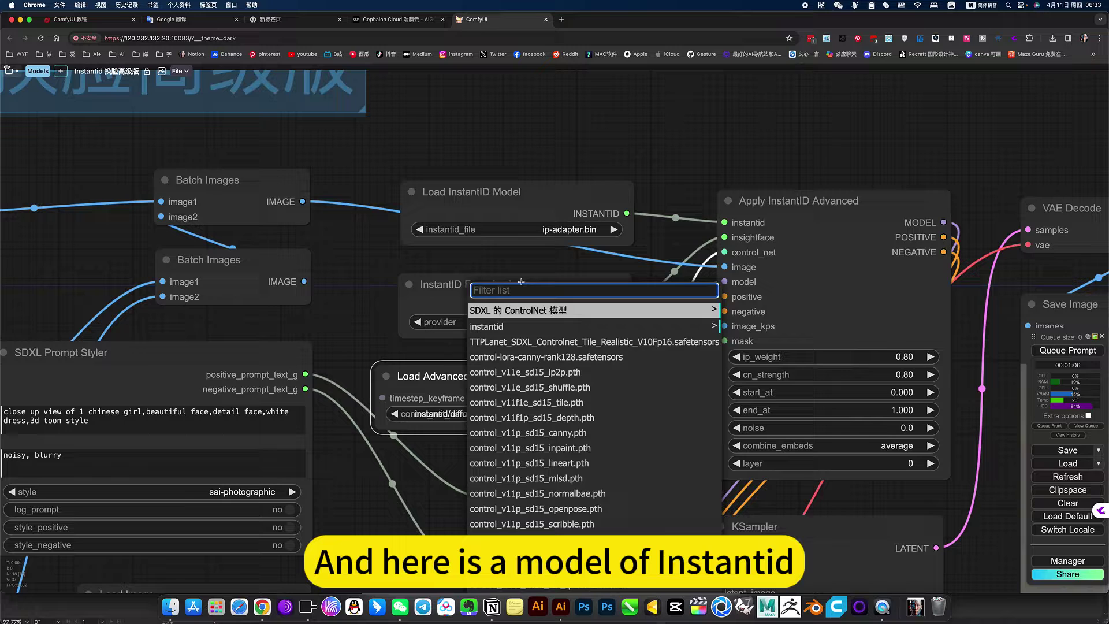
pyautogui.click(359, 321)
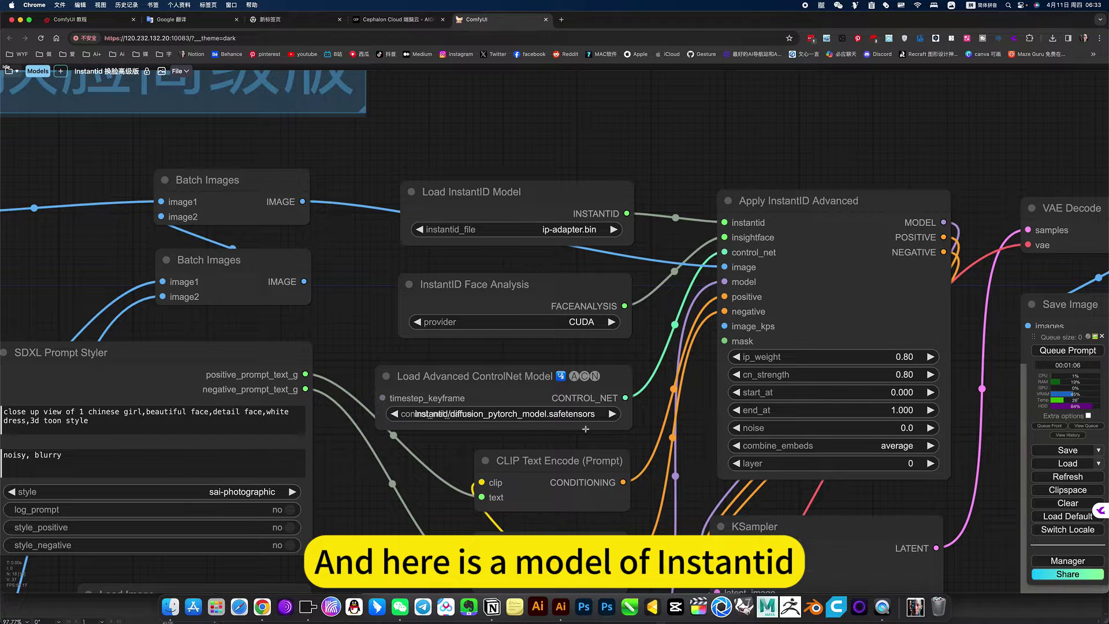
pyautogui.scroll(-4, 640, 440)
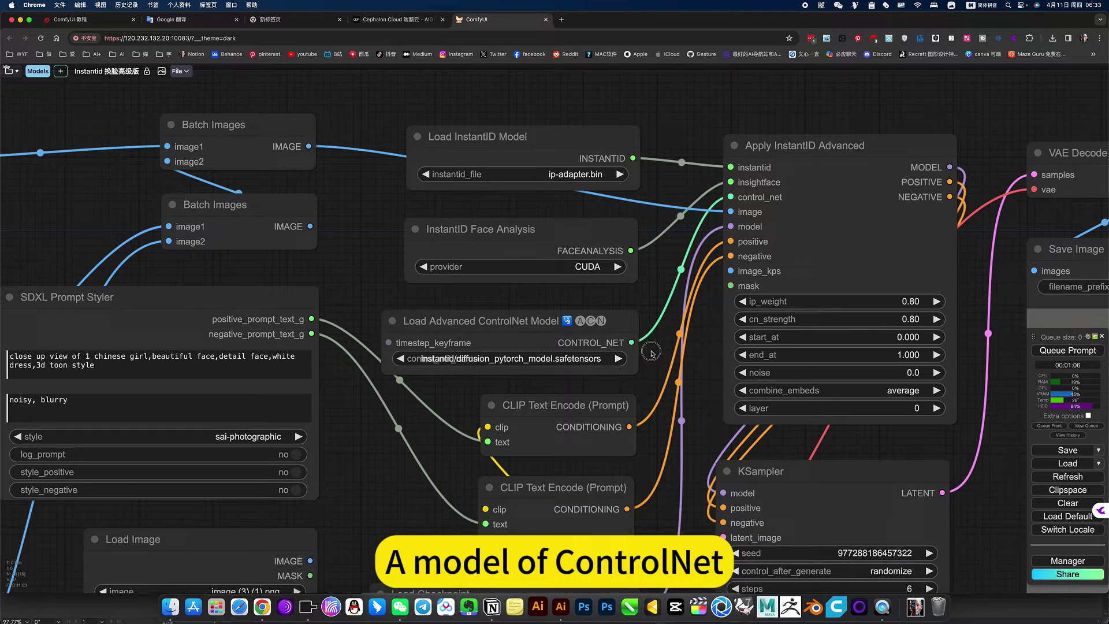
pyautogui.scroll(-3, 552, 415)
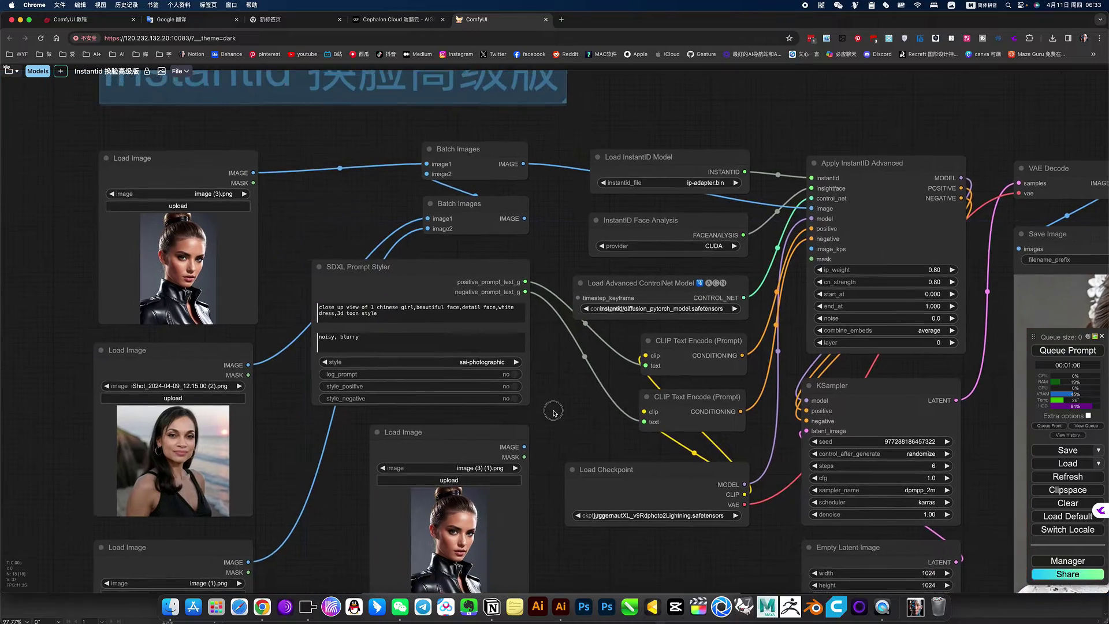
pyautogui.scroll(5, 561, 407)
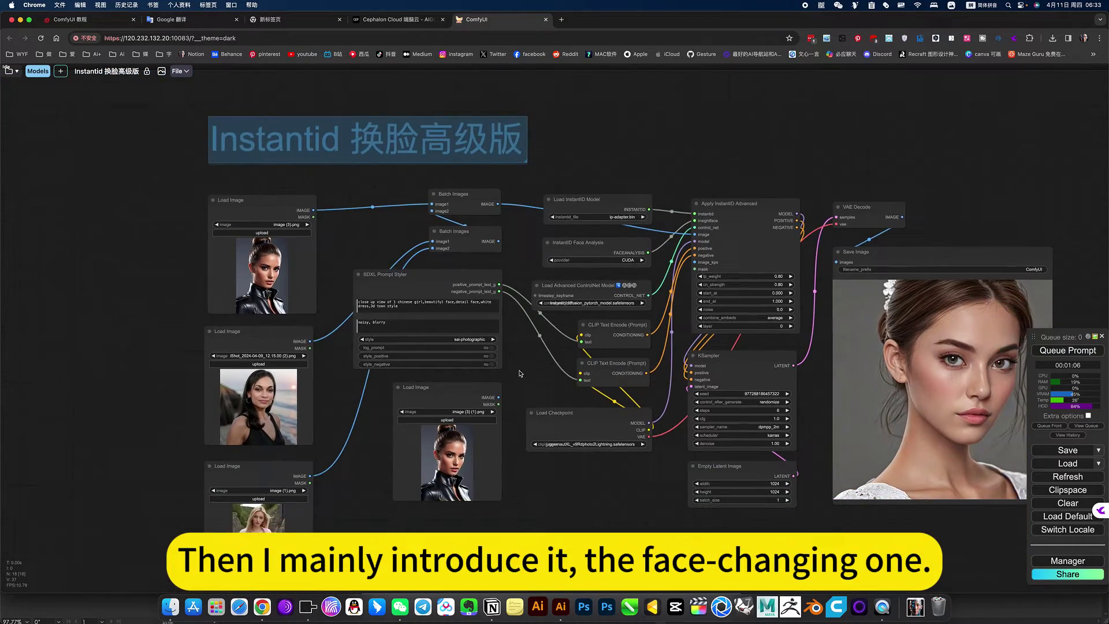
pyautogui.scroll(-2, 522, 382)
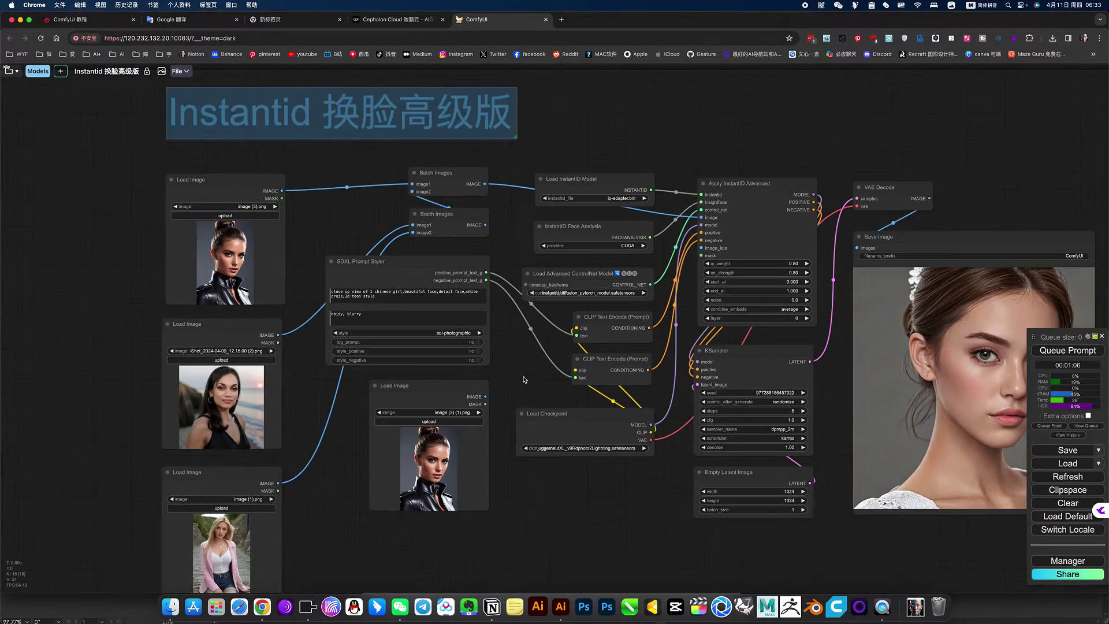
pyautogui.moveTo(523, 379); pyautogui.dragTo(440, 367)
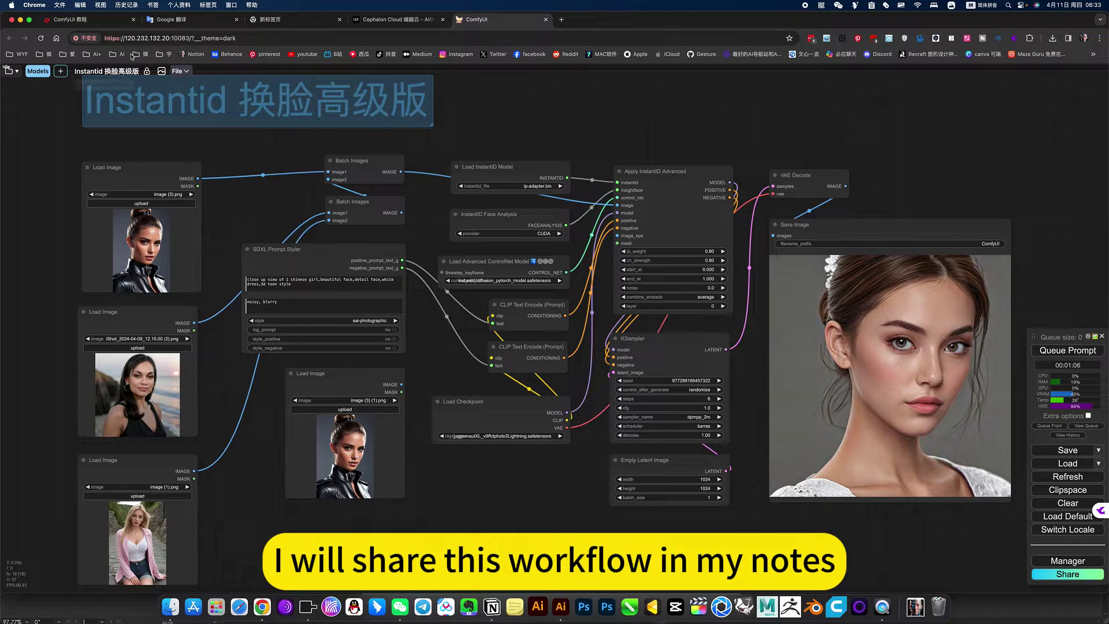
pyautogui.click(258, 204)
pyautogui.scroll(-3, 258, 203)
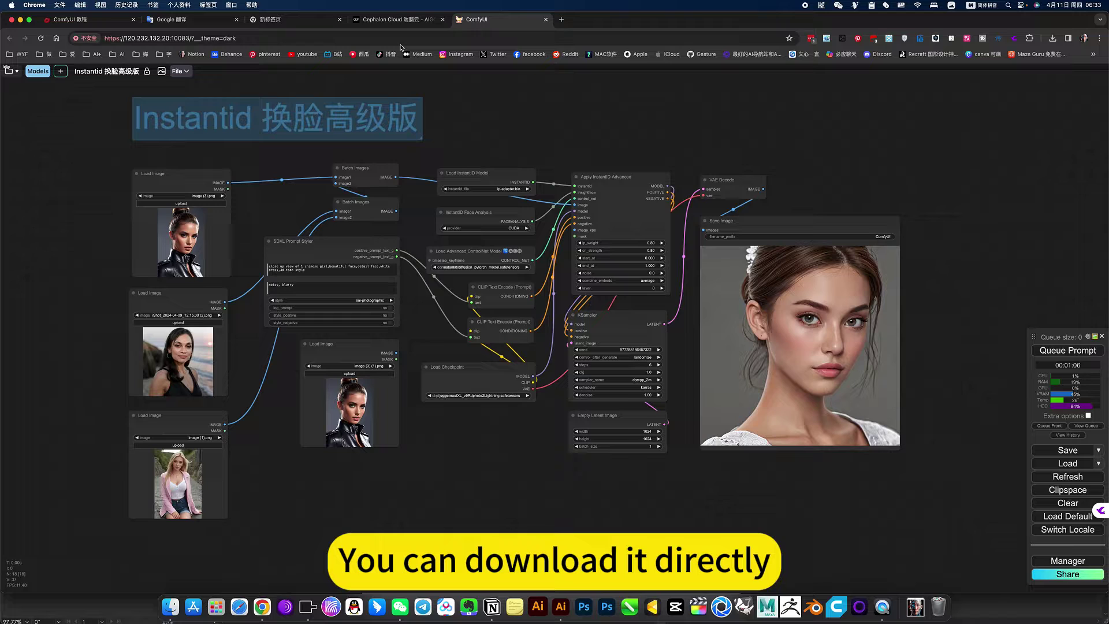
# Check the Cephalon Cloud application list and open the saved Instantid 换脸高级版 workflow from the ComfyUI workspace
pyautogui.click(393, 20)
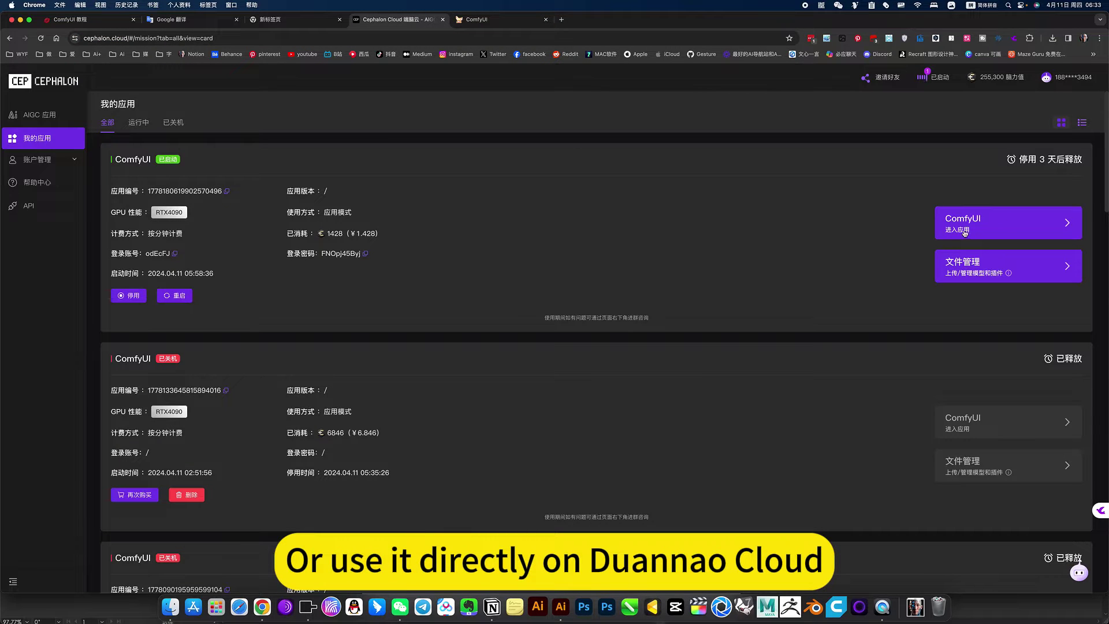
pyautogui.click(482, 19)
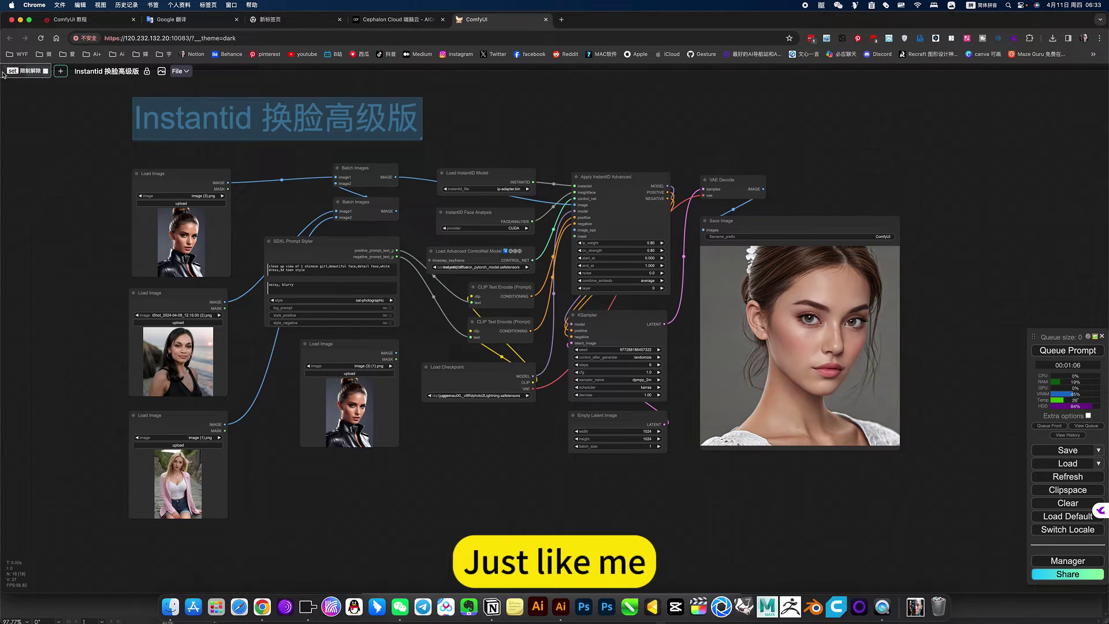
pyautogui.click(11, 73)
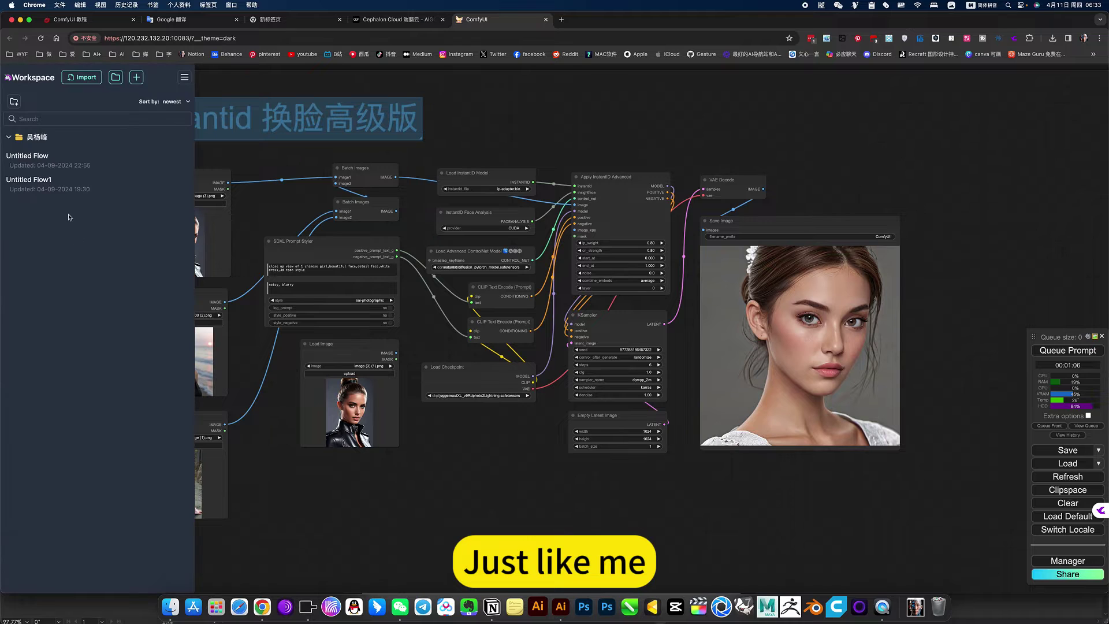
pyautogui.click(9, 137)
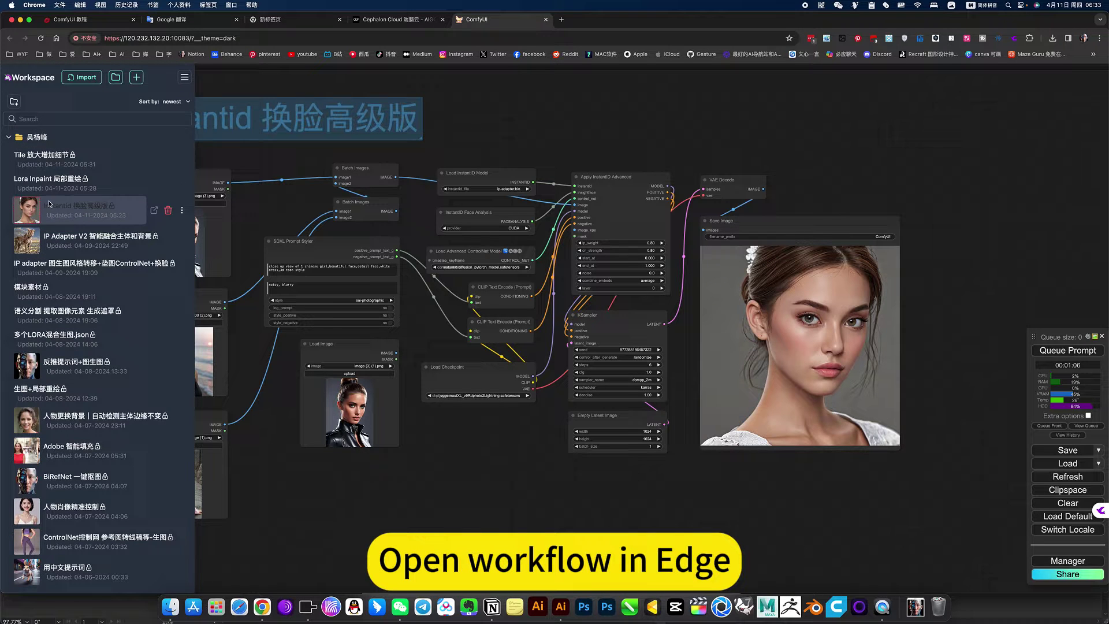
pyautogui.click(76, 208)
pyautogui.click(510, 129)
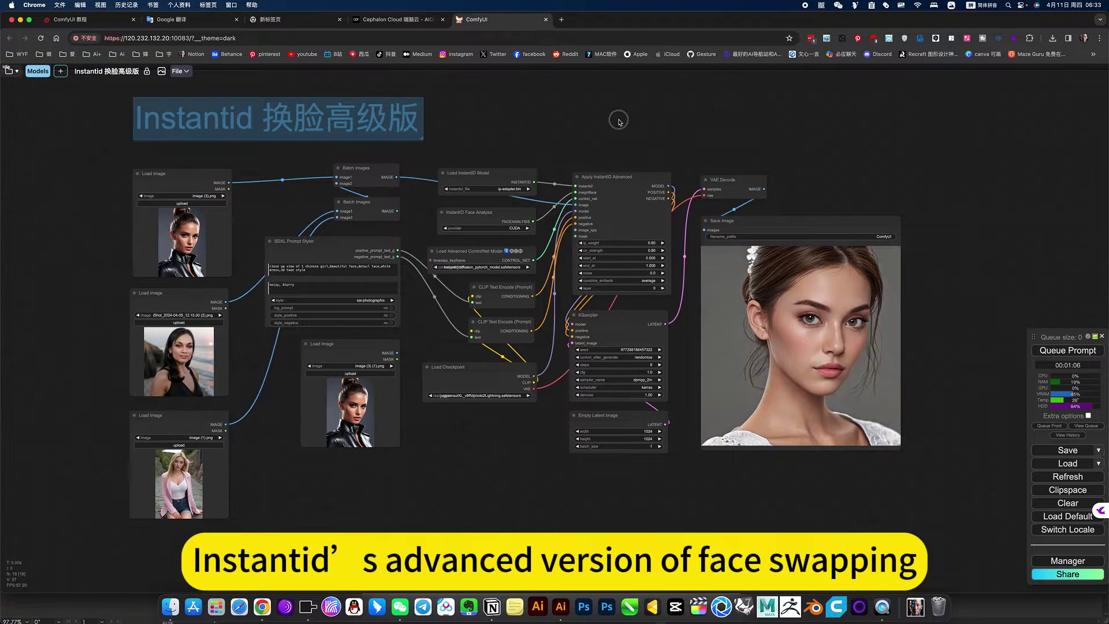
# Examine the three face Load Image nodes, their Batch Images connections and the face angle in the Save Image result
pyautogui.scroll(5, 364, 237)
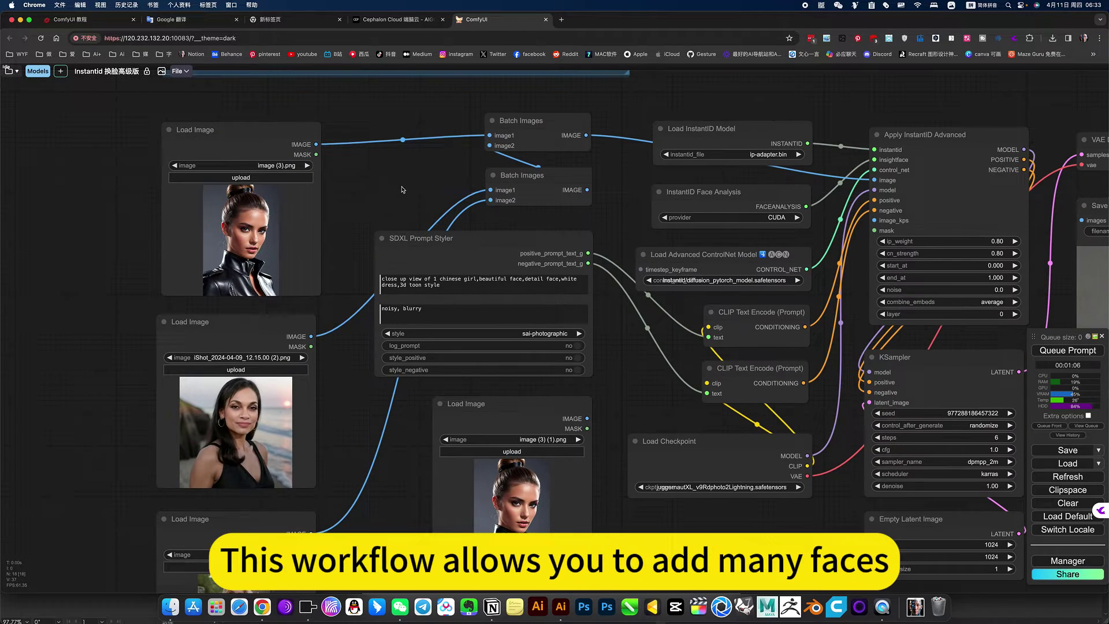
pyautogui.moveTo(402, 187); pyautogui.dragTo(408, 165)
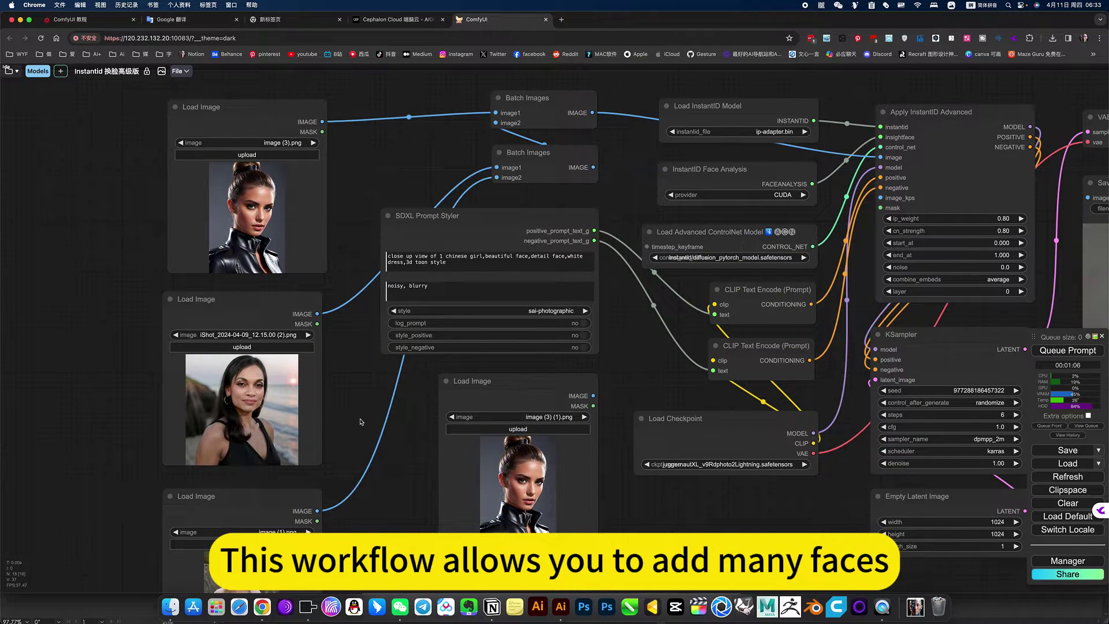
pyautogui.scroll(-2, 356, 410)
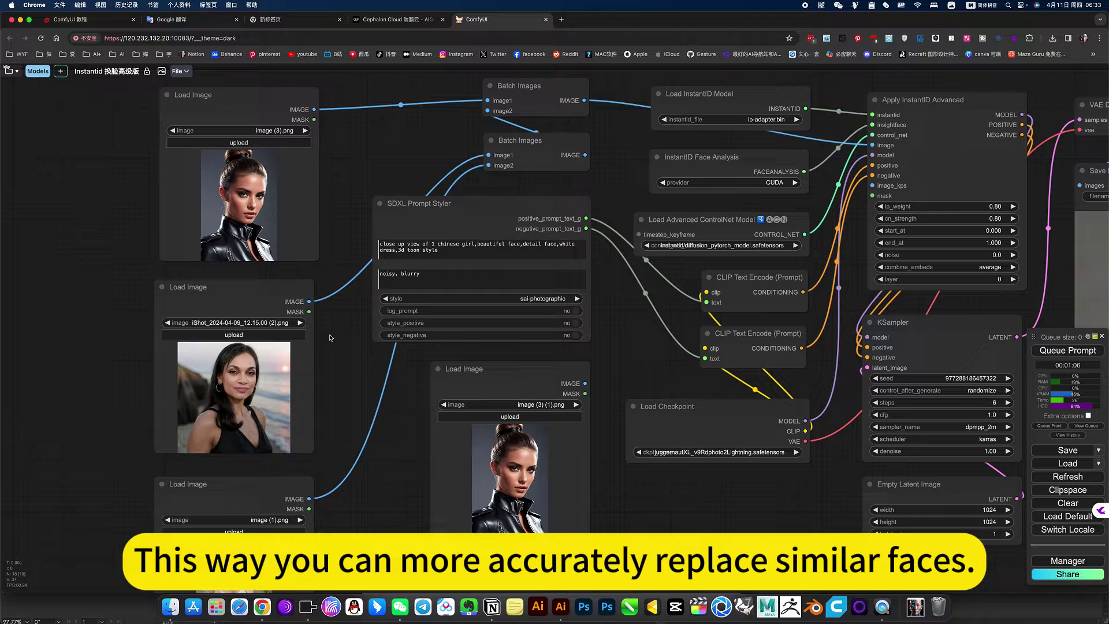
pyautogui.hscroll(15, 728, 526)
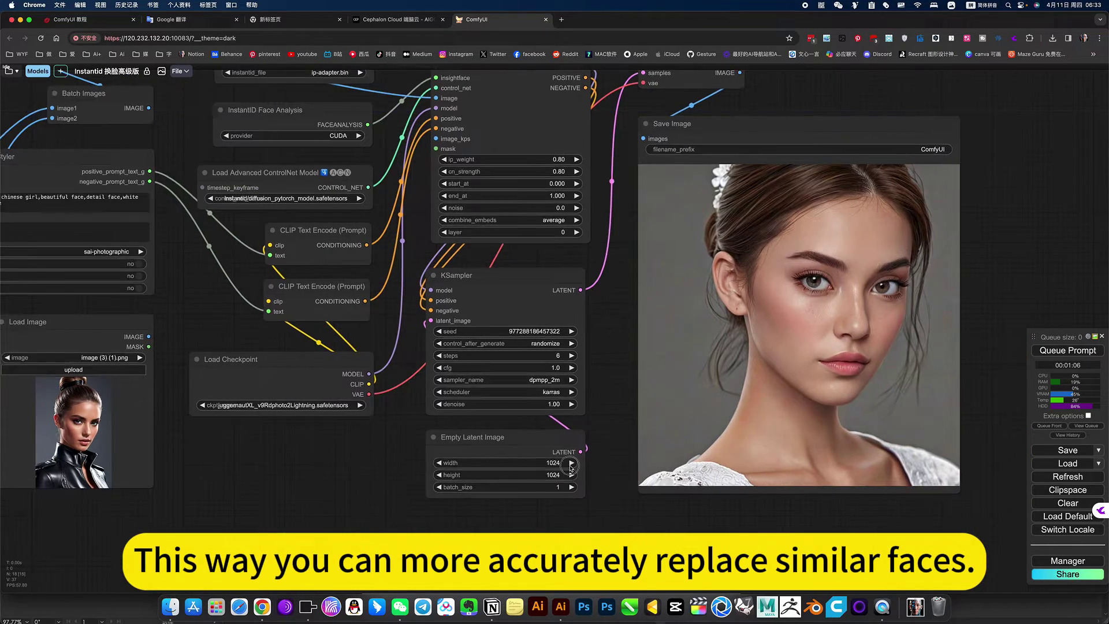
pyautogui.moveTo(345, 479); pyautogui.dragTo(867, 475)
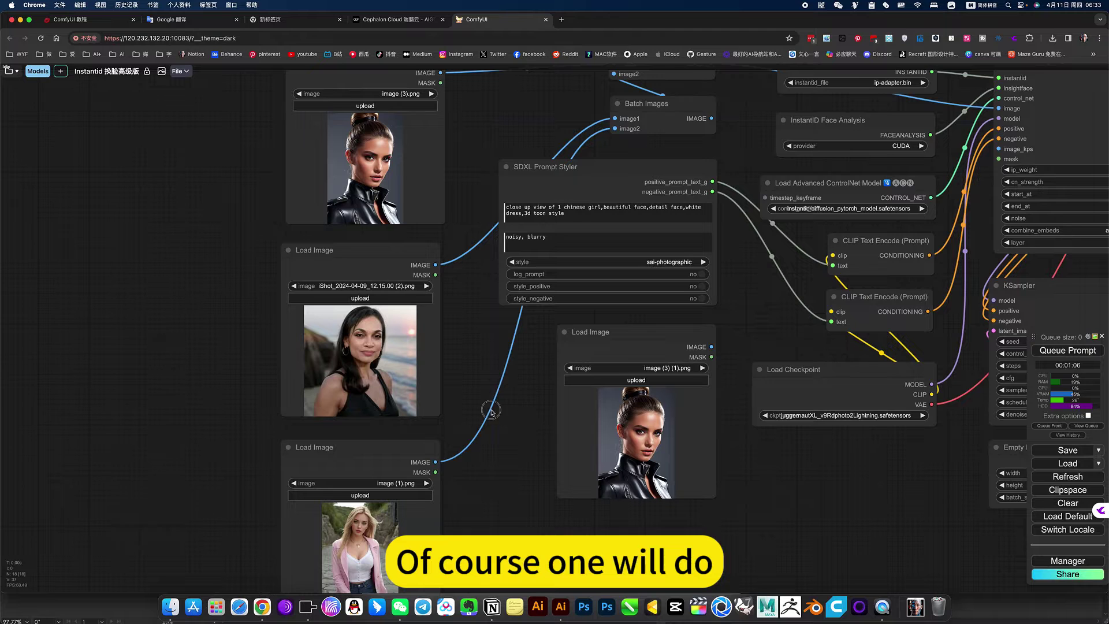
pyautogui.hscroll(4, 491, 404)
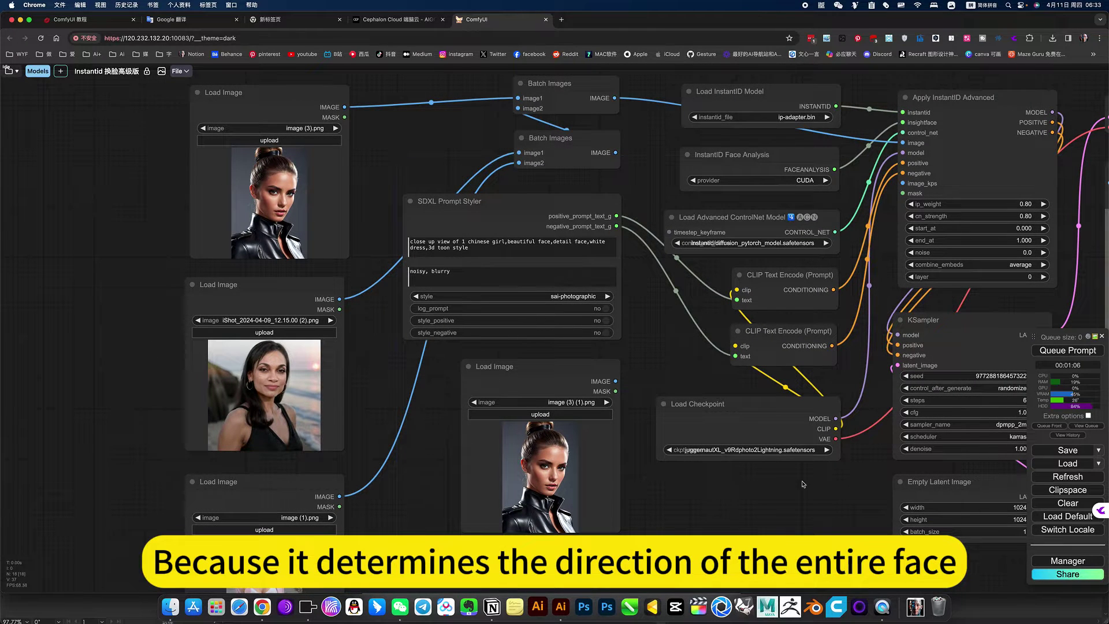
pyautogui.moveTo(782, 492); pyautogui.dragTo(378, 475)
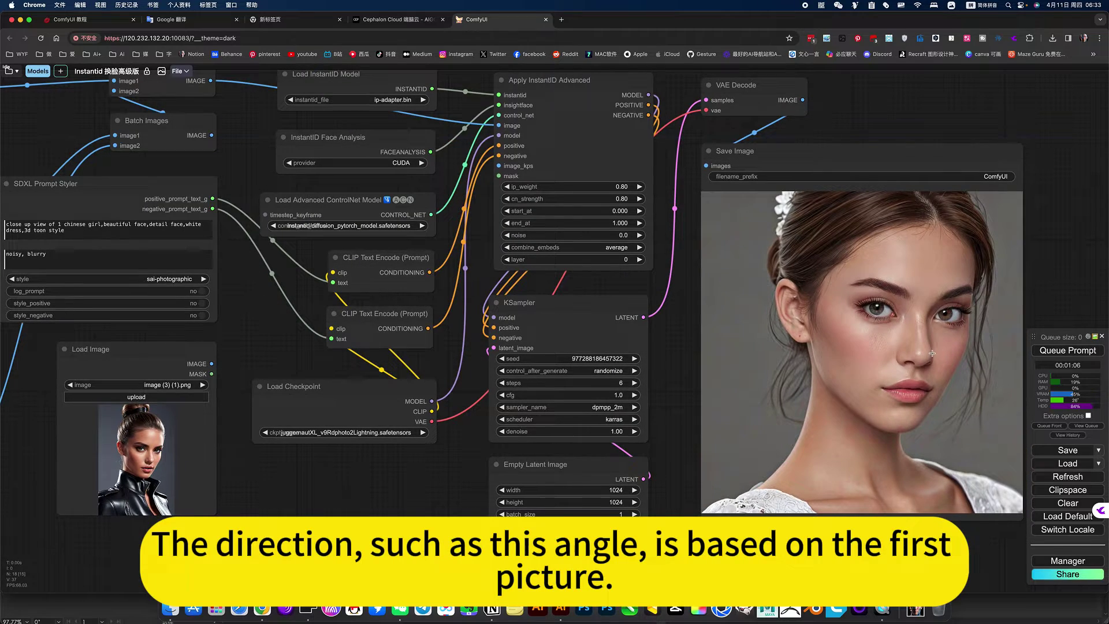
pyautogui.hscroll(-10, 746, 449)
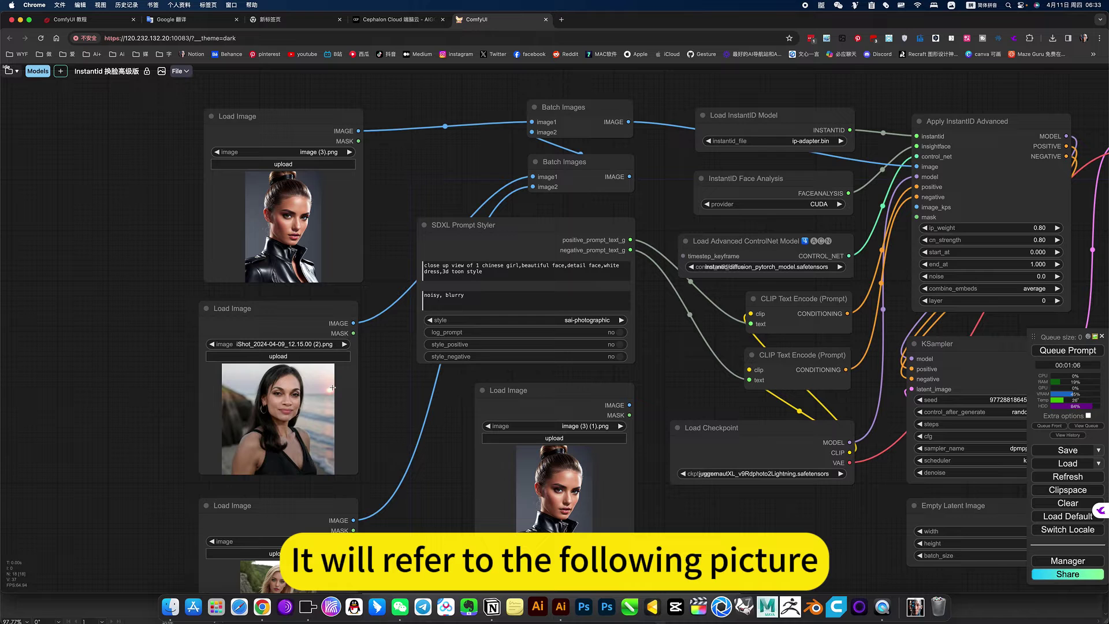
pyautogui.moveTo(377, 375); pyautogui.dragTo(403, 300)
pyautogui.scroll(-3, 403, 299)
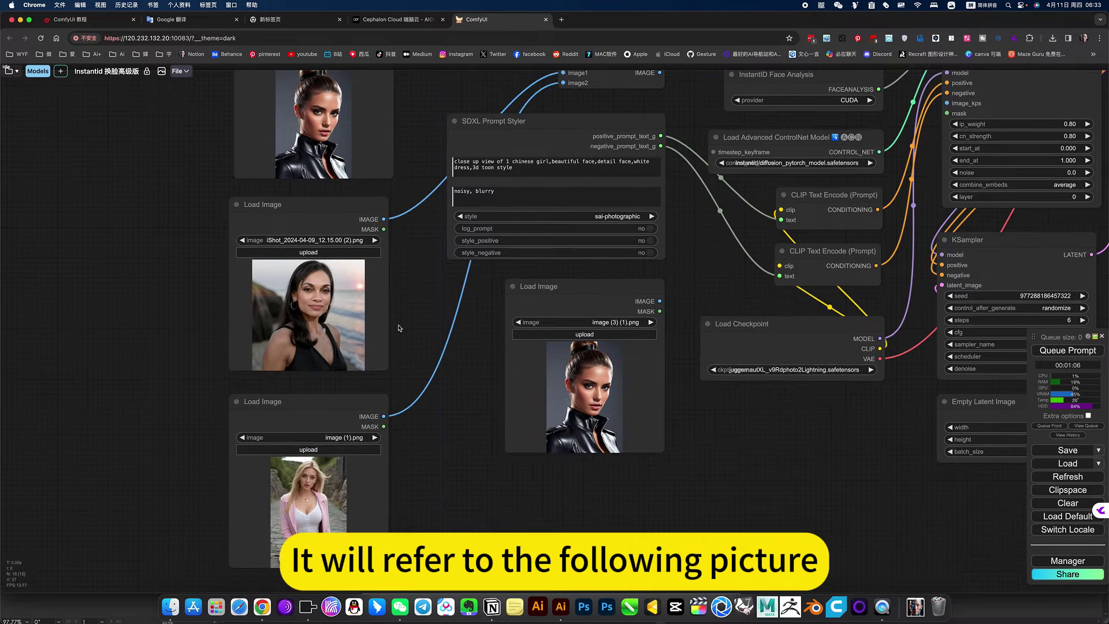
pyautogui.scroll(3, 416, 267)
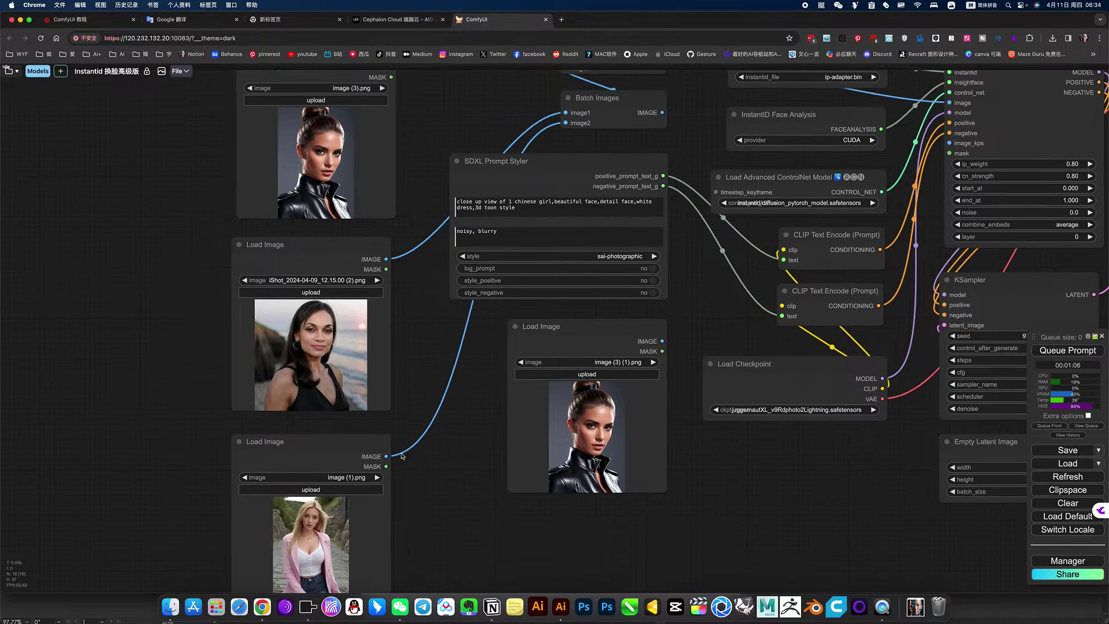
# Swap the image (1).png and image (3).png loaders, connecting image (1).png to the first Batch Images' image1 and image (3).png to the second's image2
pyautogui.click(351, 442)
pyautogui.scroll(-5, 445, 450)
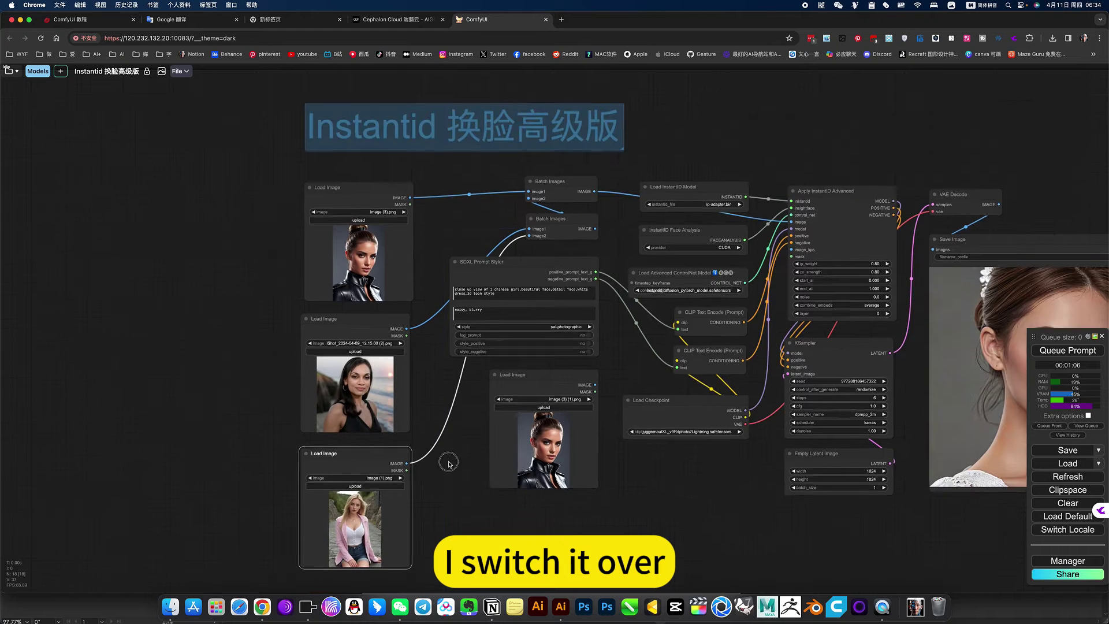
pyautogui.moveTo(404, 474); pyautogui.dragTo(530, 203)
pyautogui.moveTo(365, 529); pyautogui.dragTo(260, 227)
pyautogui.moveTo(373, 281); pyautogui.dragTo(366, 553)
pyautogui.moveTo(403, 480); pyautogui.dragTo(529, 239)
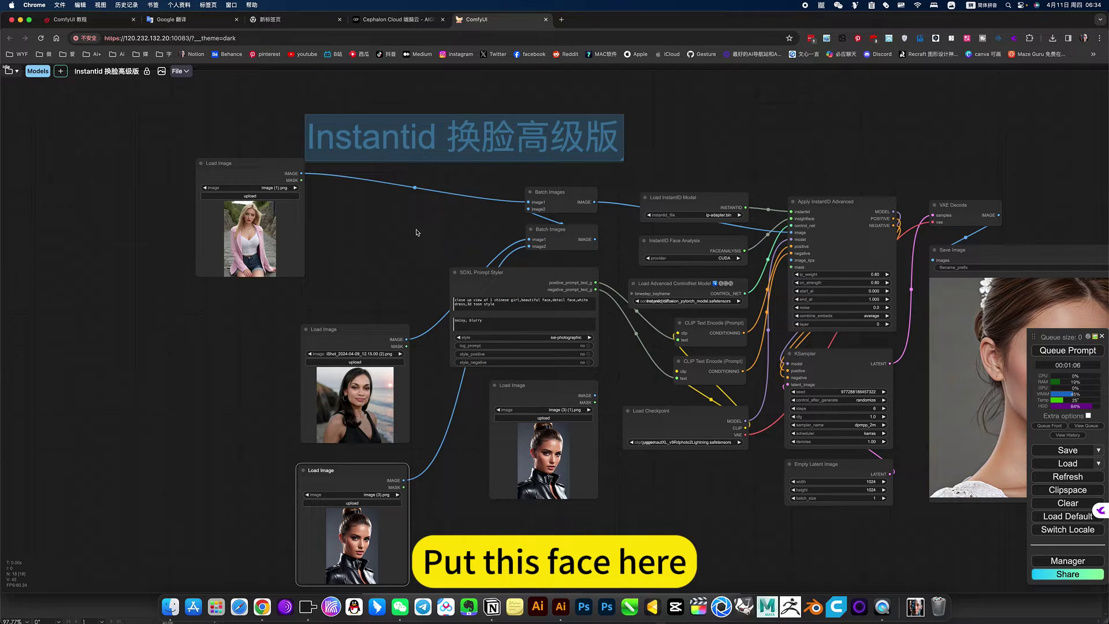
pyautogui.moveTo(251, 169); pyautogui.dragTo(354, 207)
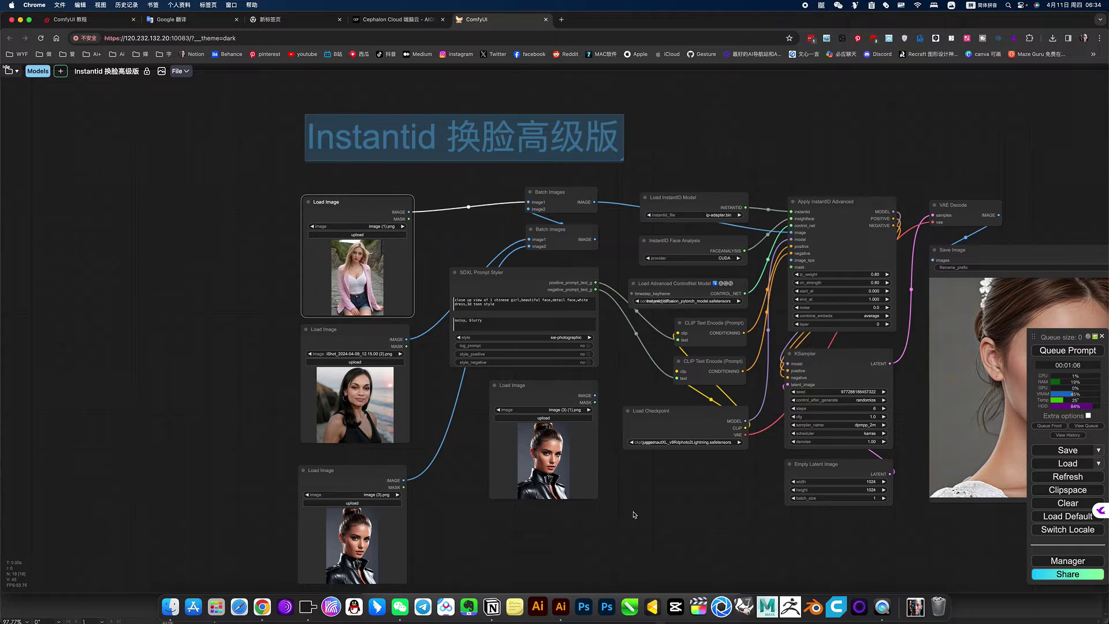
# Queue the prompt to generate a new face with image (1).png as the first reference
pyautogui.moveTo(656, 510); pyautogui.dragTo(466, 500)
pyautogui.click(1087, 350)
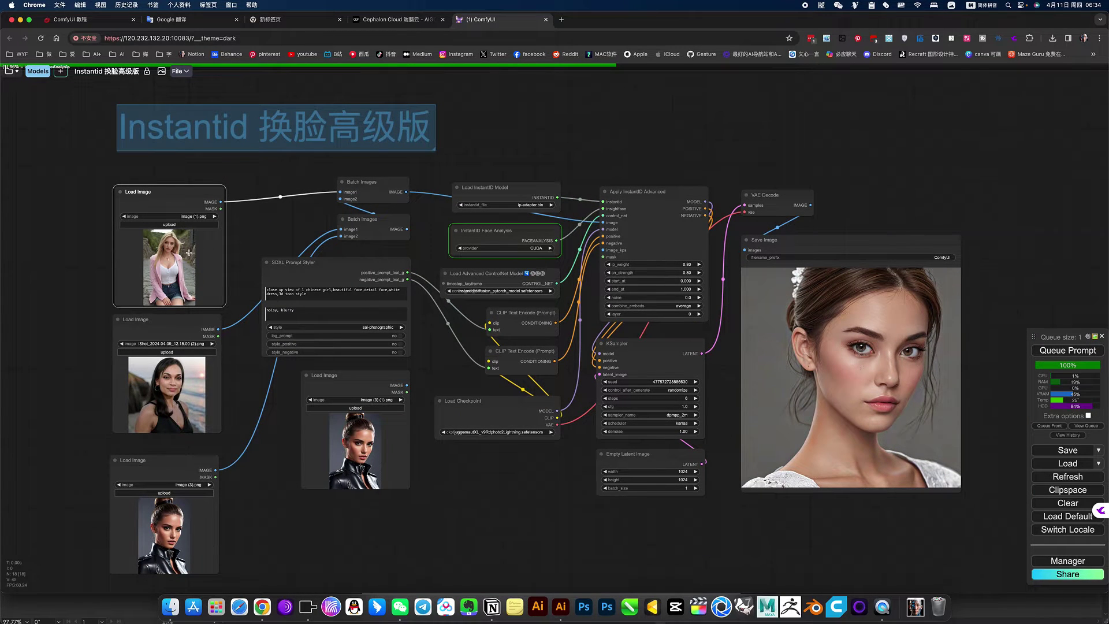
pyautogui.moveTo(247, 235); pyautogui.dragTo(293, 227)
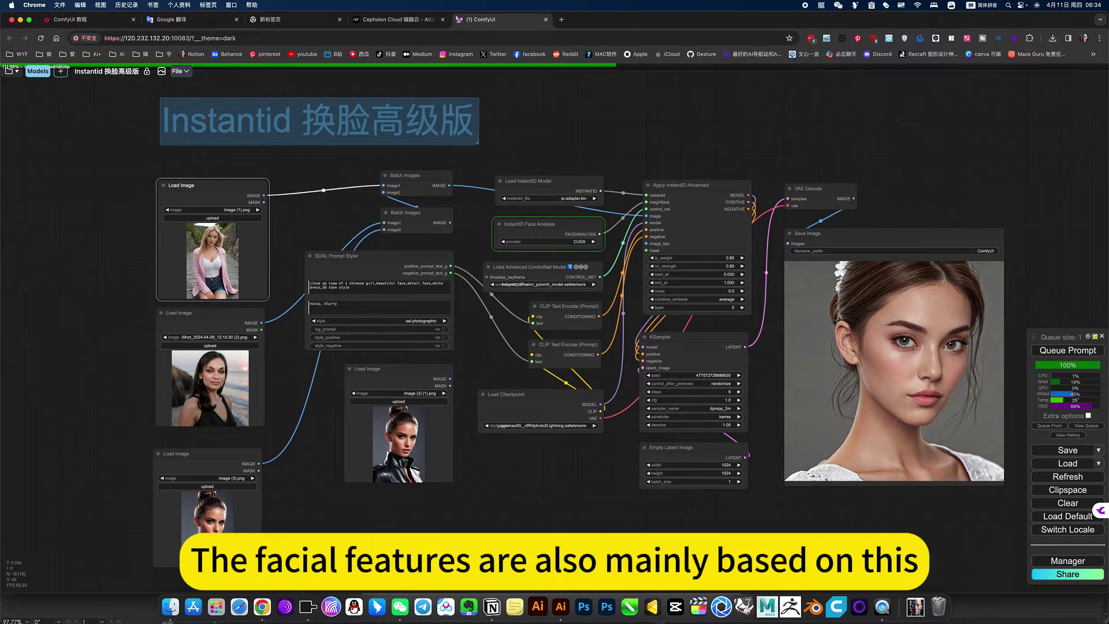
pyautogui.scroll(7, 220, 228)
pyautogui.scroll(-5, 336, 379)
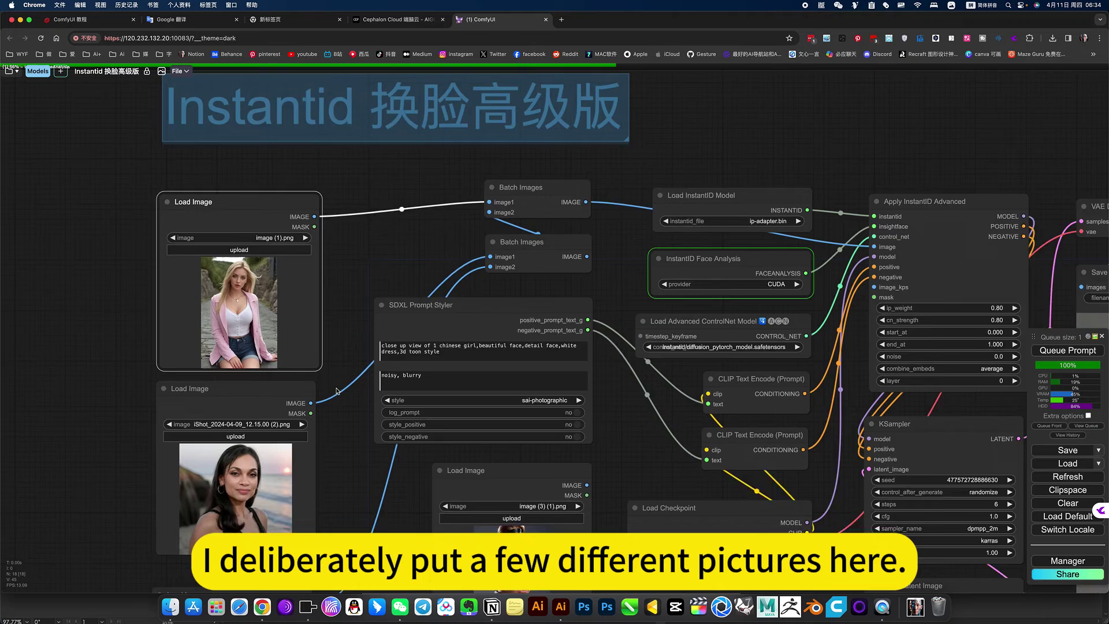
pyautogui.scroll(3, 338, 420)
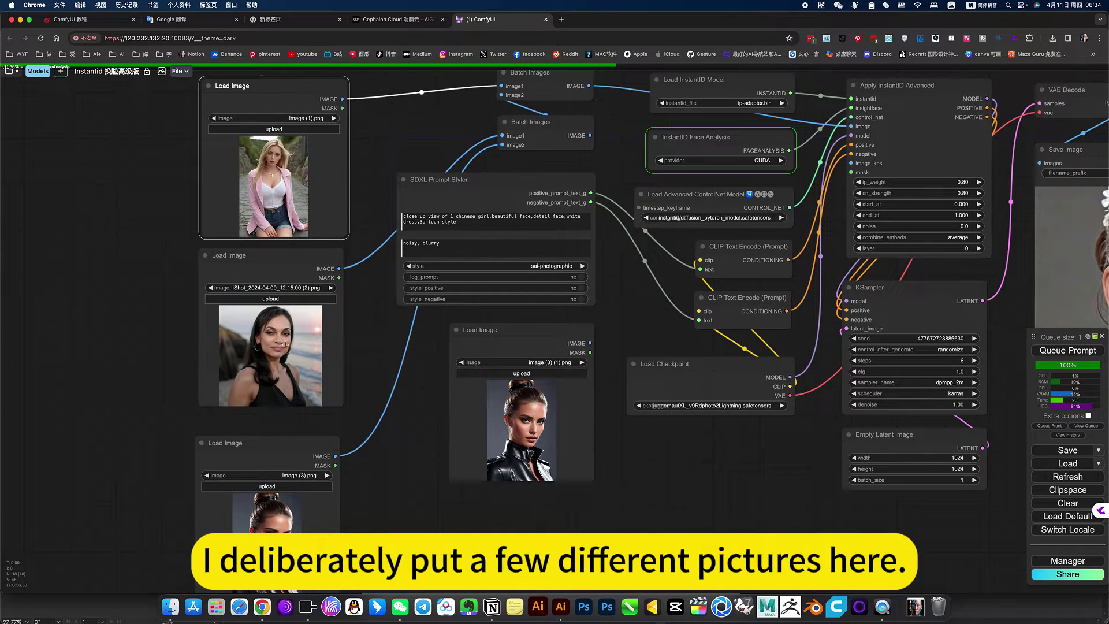
pyautogui.moveTo(384, 483); pyautogui.dragTo(218, 491)
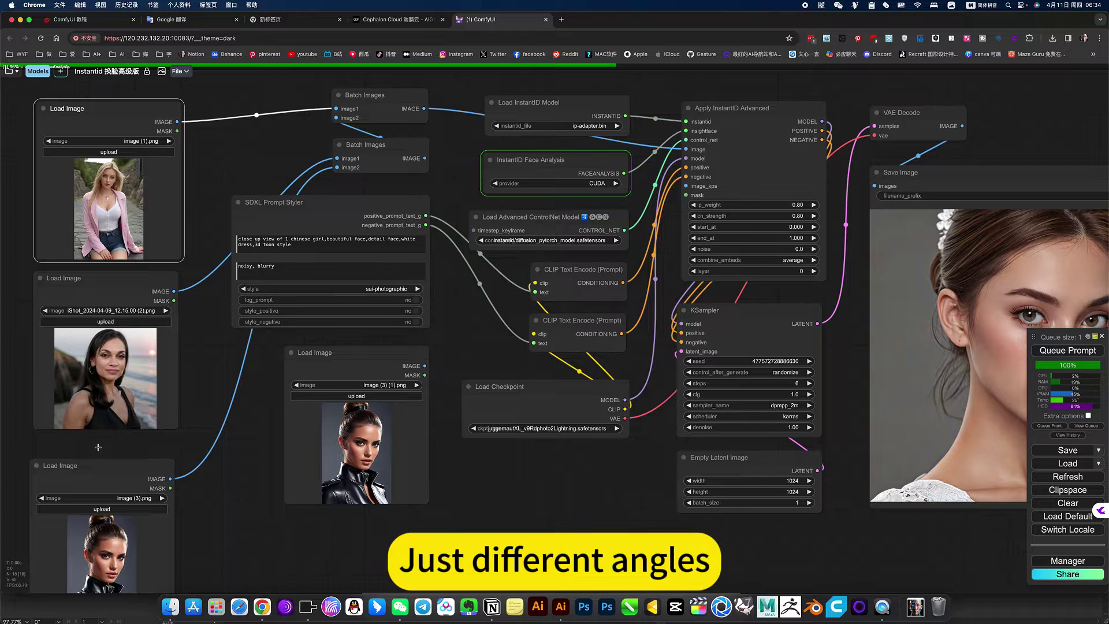
pyautogui.moveTo(569, 491); pyautogui.dragTo(541, 509)
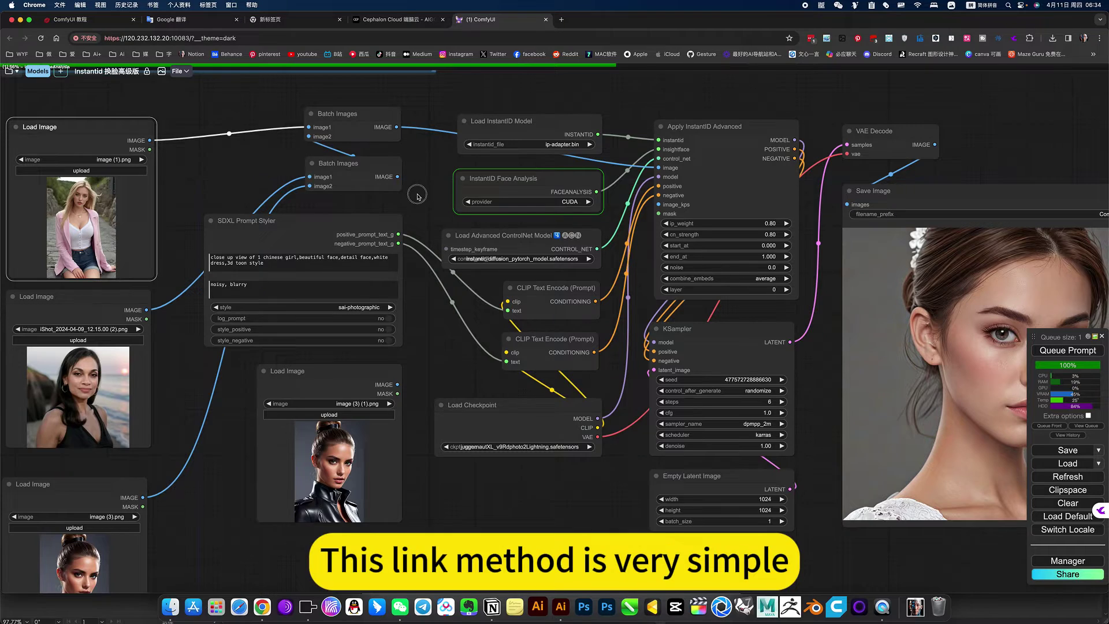
# Examine the Apply InstantID Advanced node and the InstantID model, Face Analysis and ControlNet loaders feeding it
pyautogui.moveTo(410, 188); pyautogui.dragTo(397, 232)
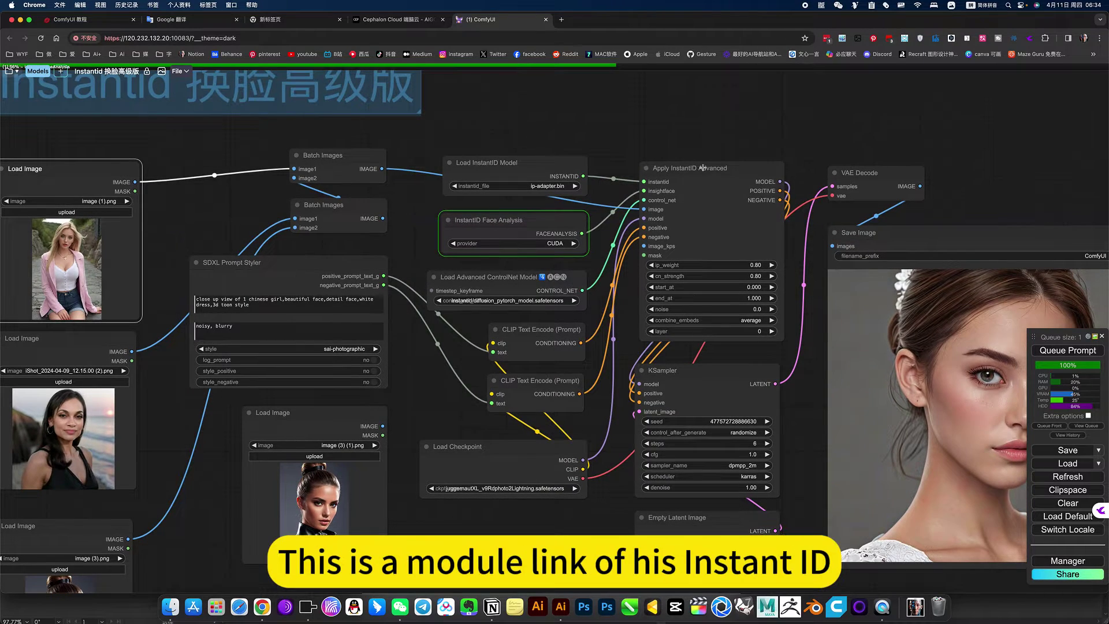
pyautogui.scroll(10, 725, 169)
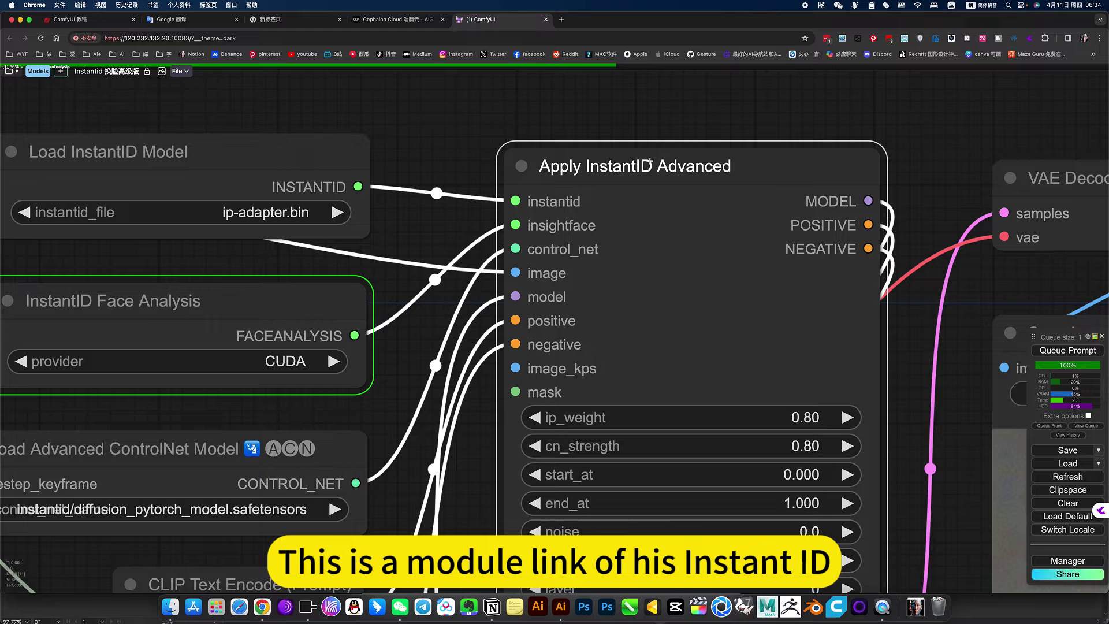
pyautogui.scroll(-5, 640, 205)
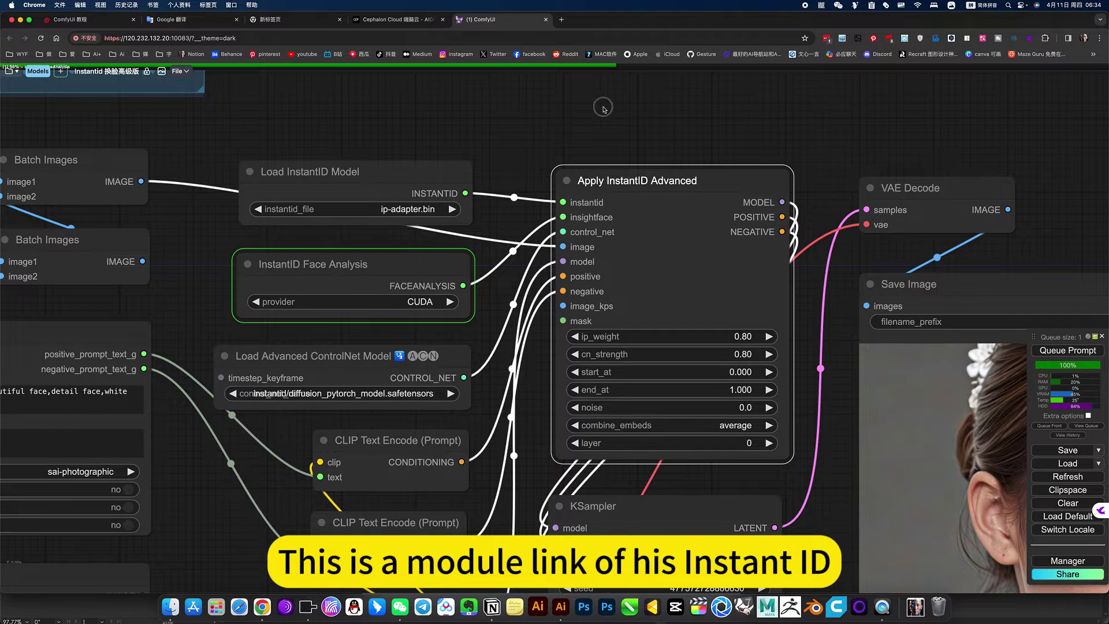
pyautogui.moveTo(602, 109); pyautogui.dragTo(661, 87)
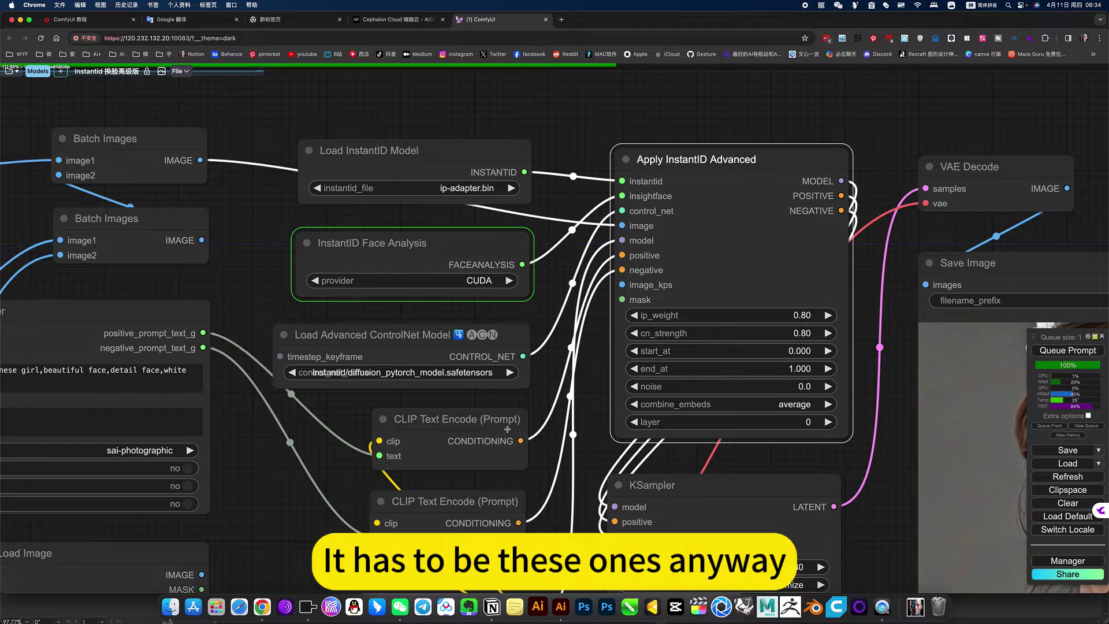
pyautogui.click(414, 335)
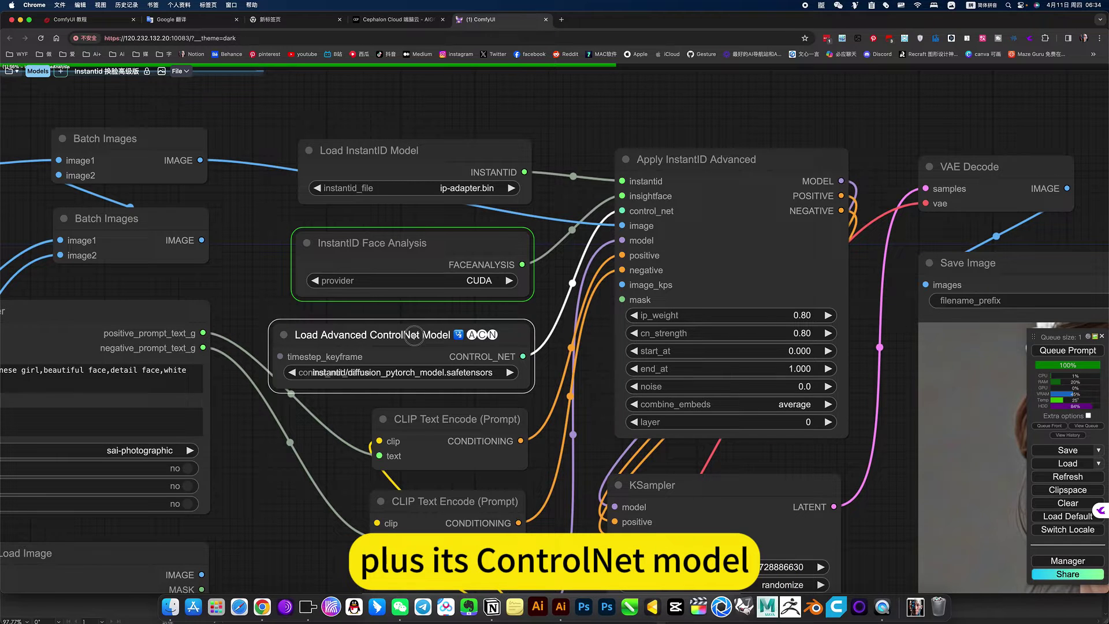
pyautogui.click(460, 244)
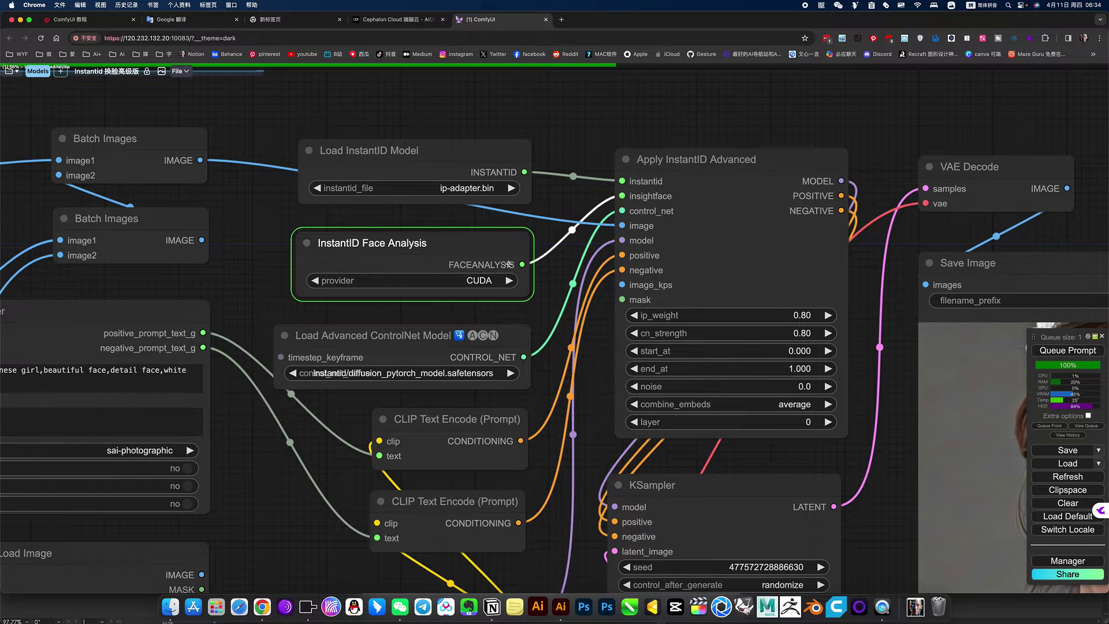
pyautogui.moveTo(498, 249); pyautogui.dragTo(497, 249)
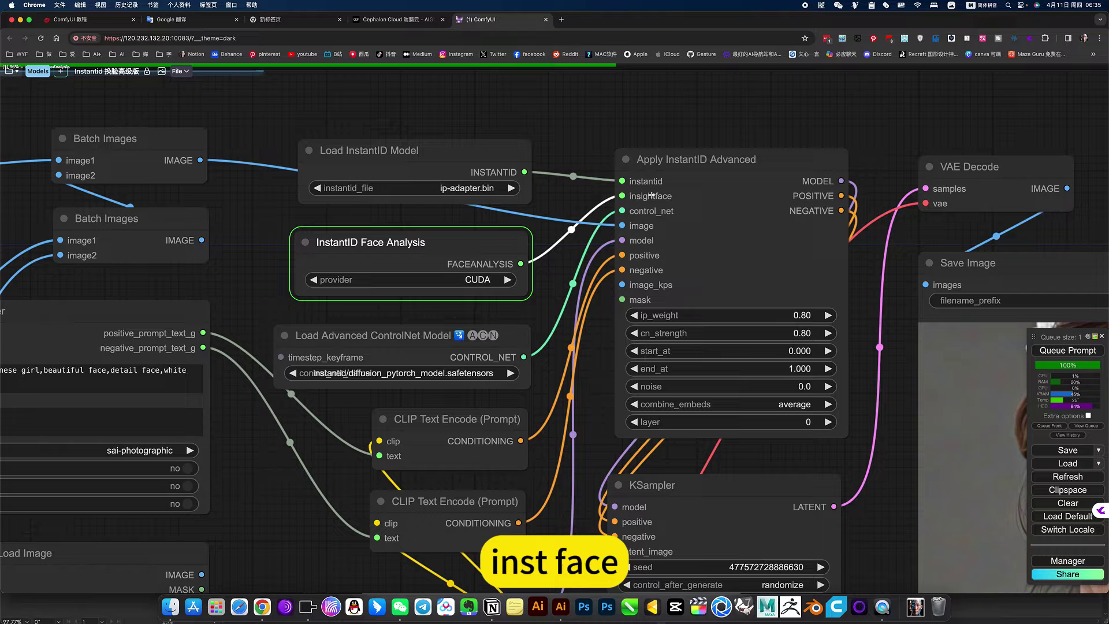
pyautogui.moveTo(468, 152); pyautogui.dragTo(473, 154)
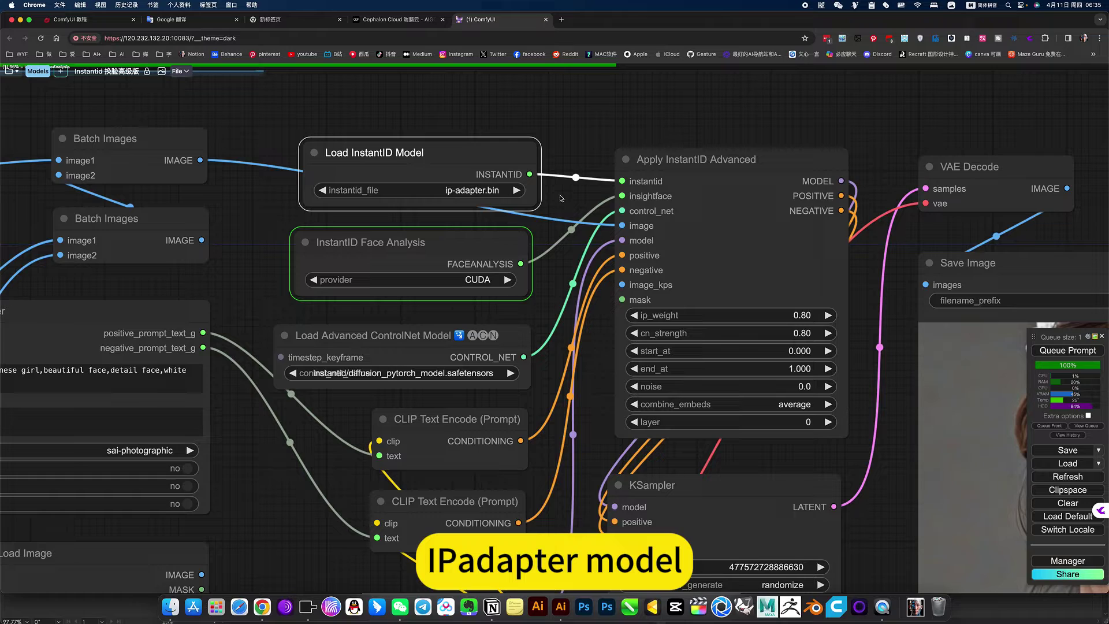
pyautogui.scroll(-5, 565, 202)
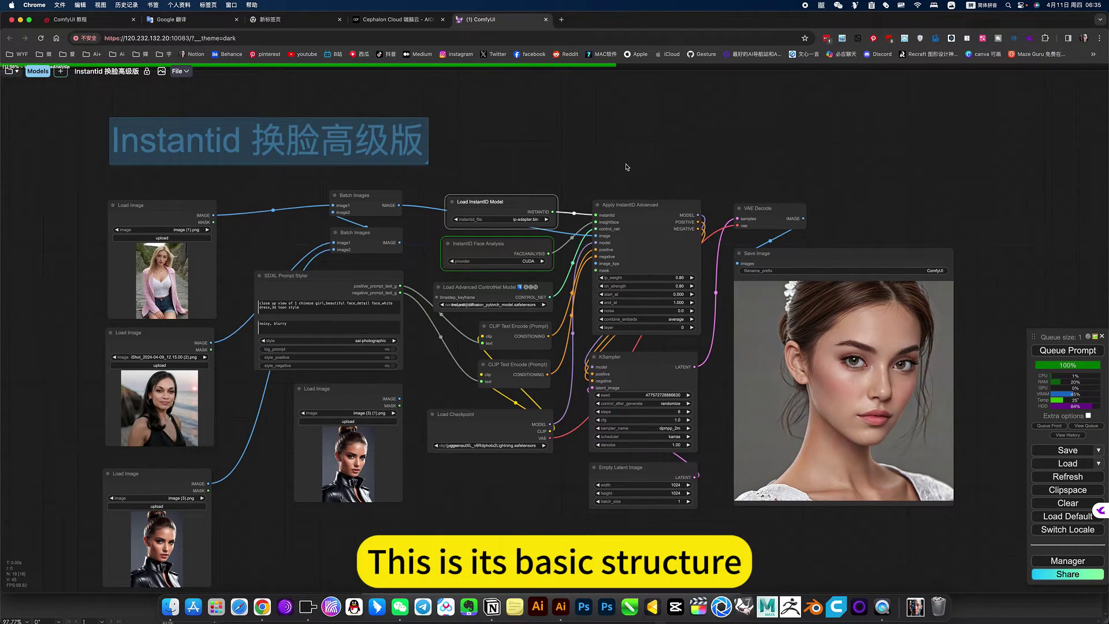
pyautogui.moveTo(626, 166)
pyautogui.mouseDown()
pyautogui.moveTo(655, 150)
pyautogui.moveTo(639, 180)
pyautogui.mouseUp()
pyautogui.click(547, 481)
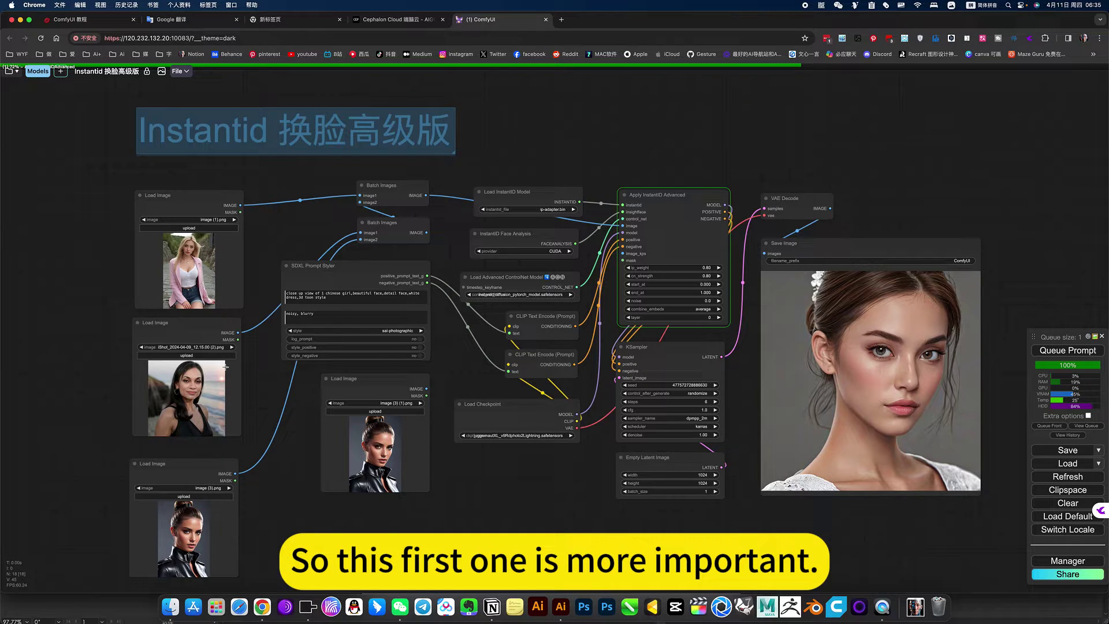
# Connect the separate image (3) (1).png loader's IMAGE output to the image_kps input of Apply InstantID Advanced
pyautogui.moveTo(294, 478); pyautogui.dragTo(334, 474)
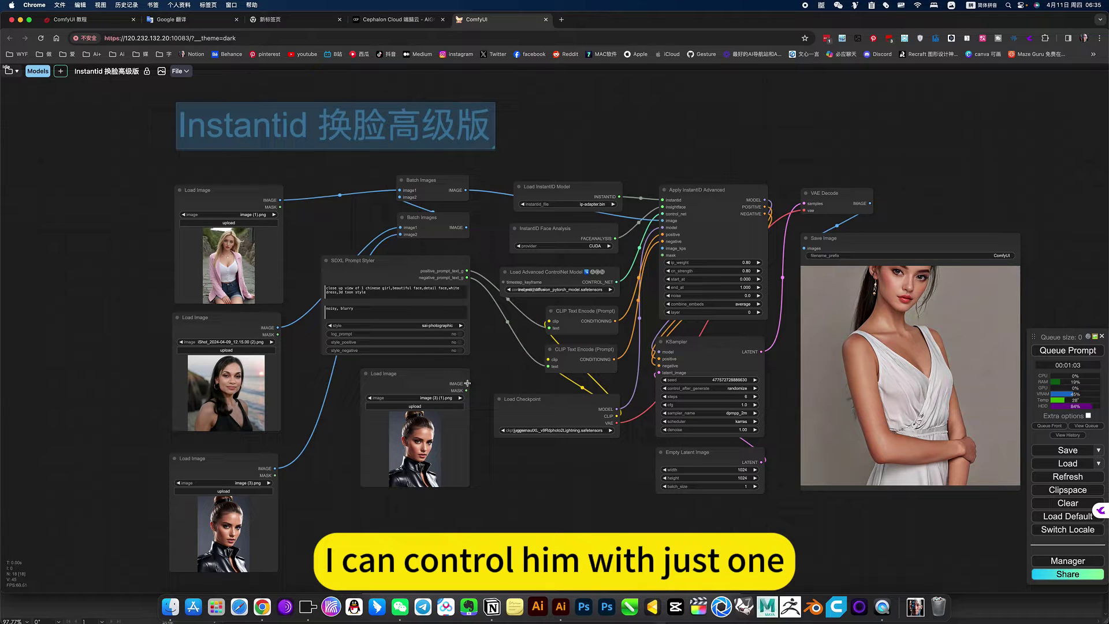
pyautogui.moveTo(467, 383); pyautogui.dragTo(663, 249)
pyautogui.scroll(5, 663, 249)
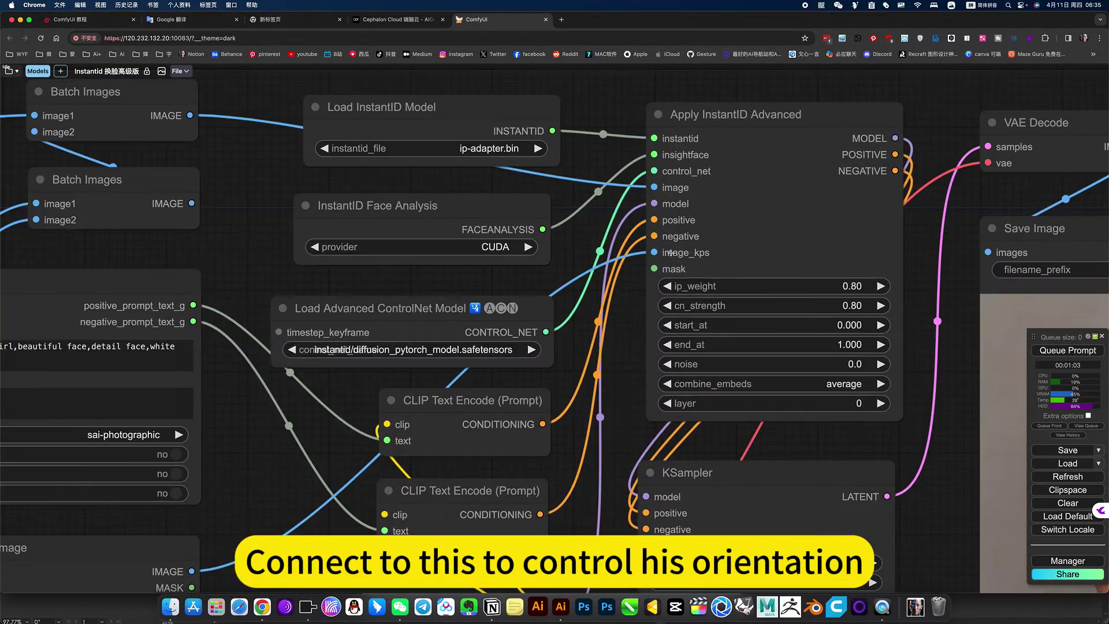
pyautogui.scroll(8, 671, 252)
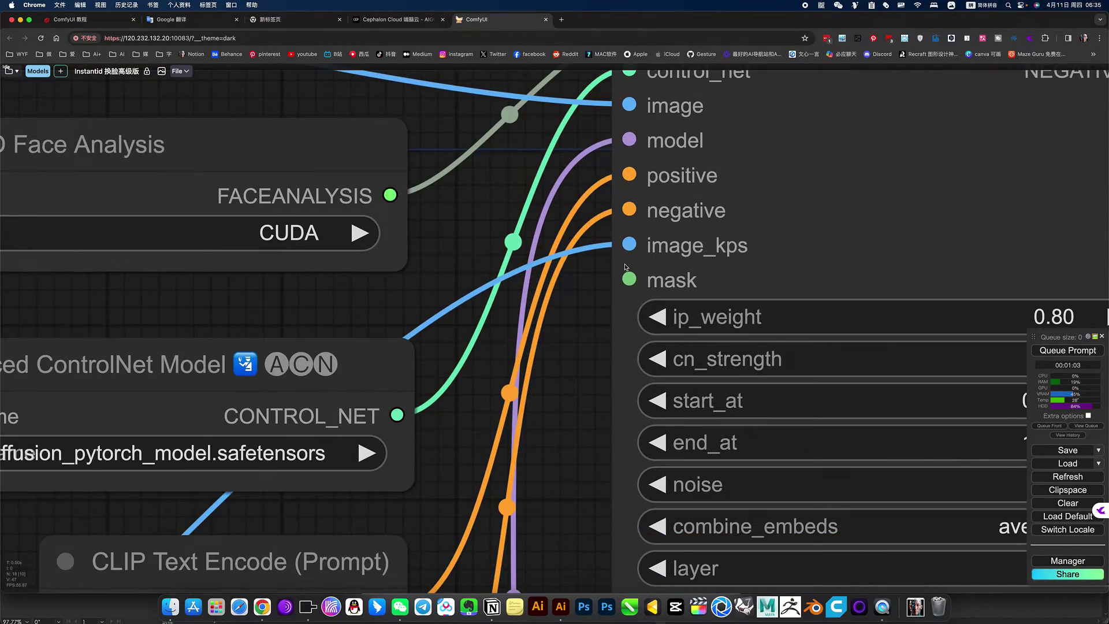
pyautogui.scroll(-15, 597, 309)
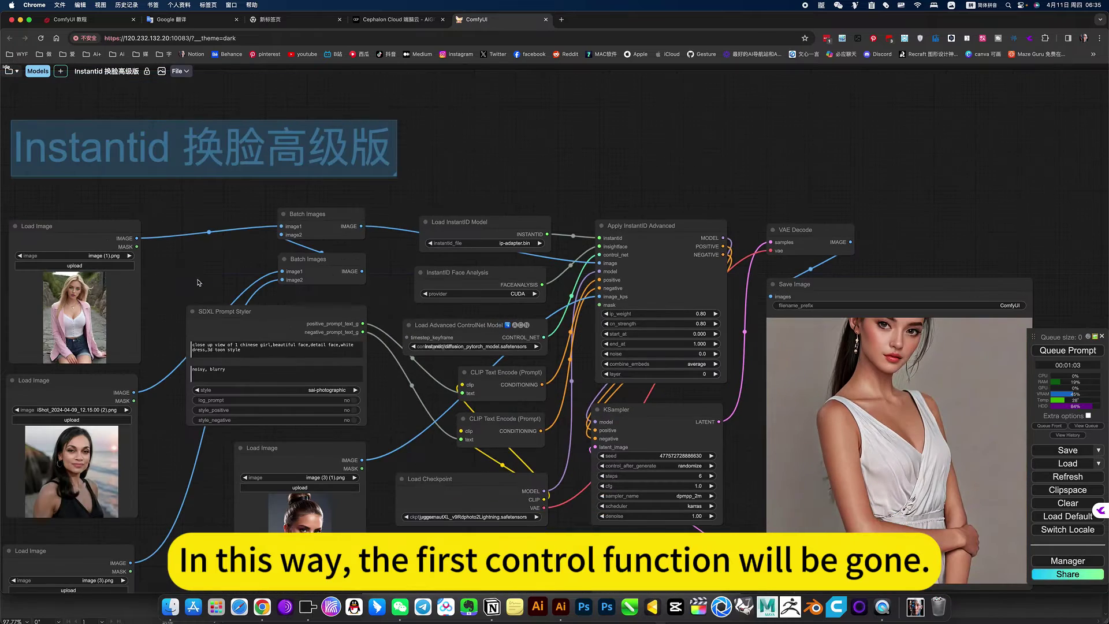
# Queue the prompt with image (3) (1).png controlling the orientation and compare the generated face with the first reference
pyautogui.moveTo(234, 252); pyautogui.dragTo(304, 209)
pyautogui.click(1069, 350)
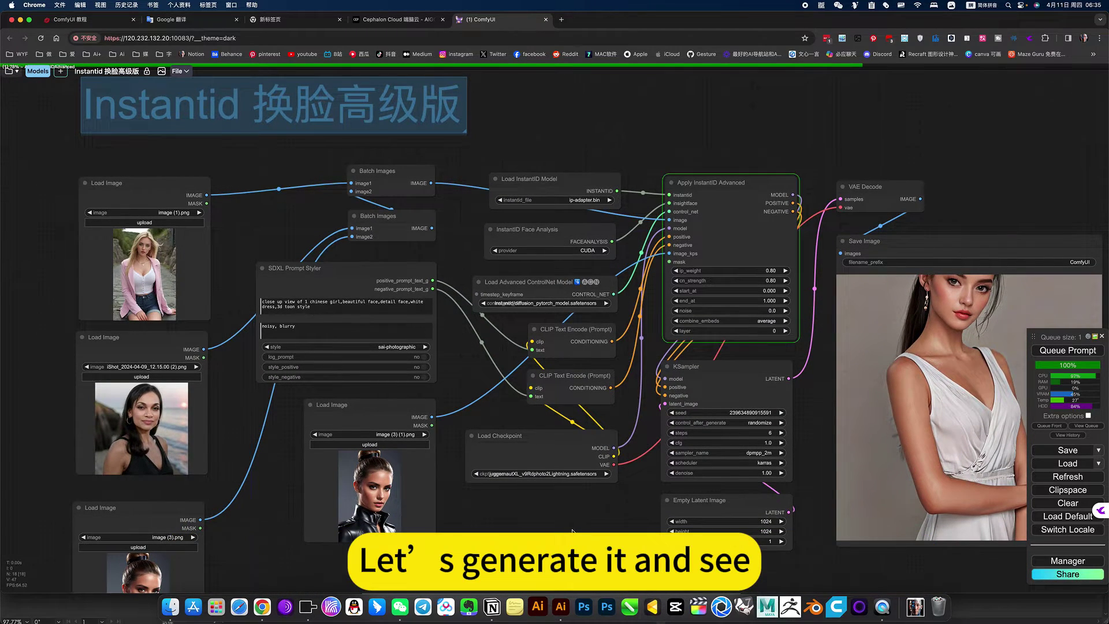
pyautogui.moveTo(572, 531); pyautogui.dragTo(549, 508)
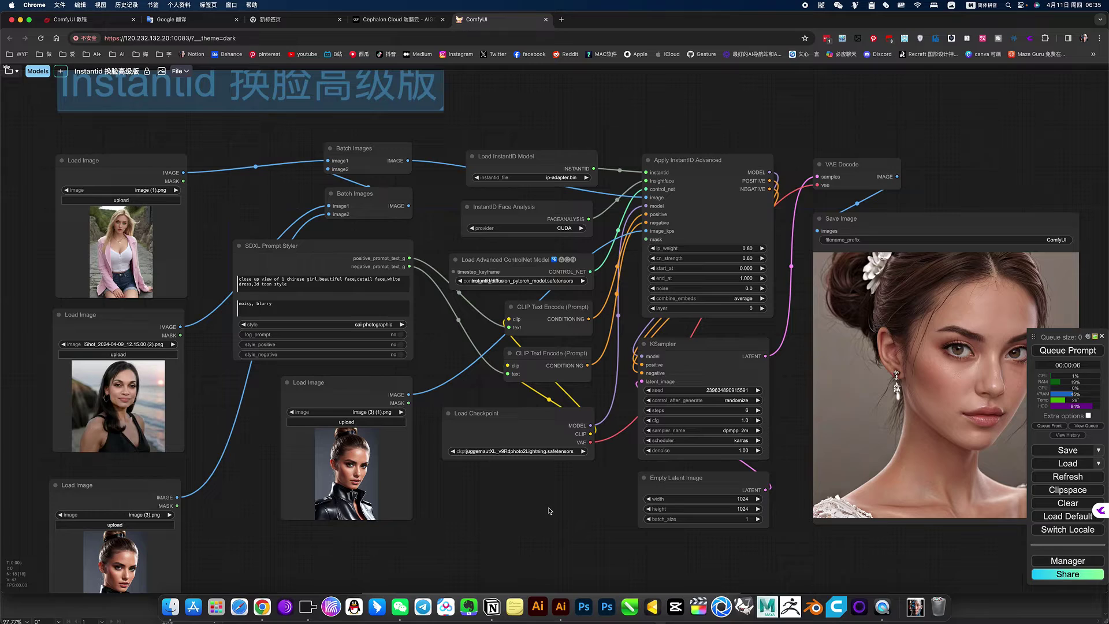
pyautogui.moveTo(530, 513); pyautogui.dragTo(829, 518)
pyautogui.scroll(-3, 504, 394)
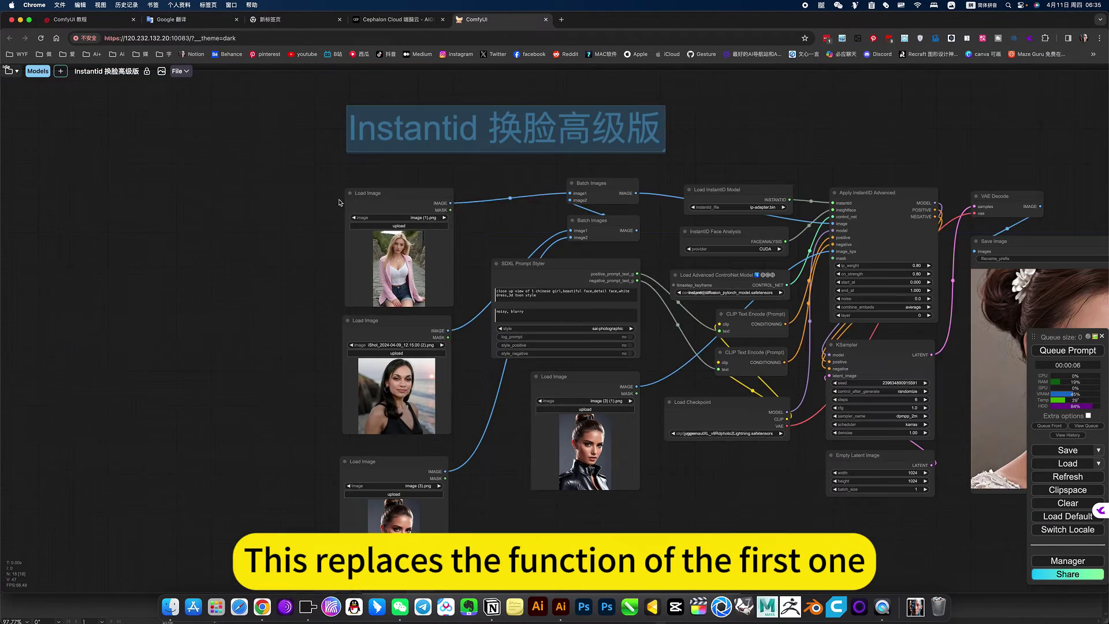
pyautogui.scroll(5, 442, 295)
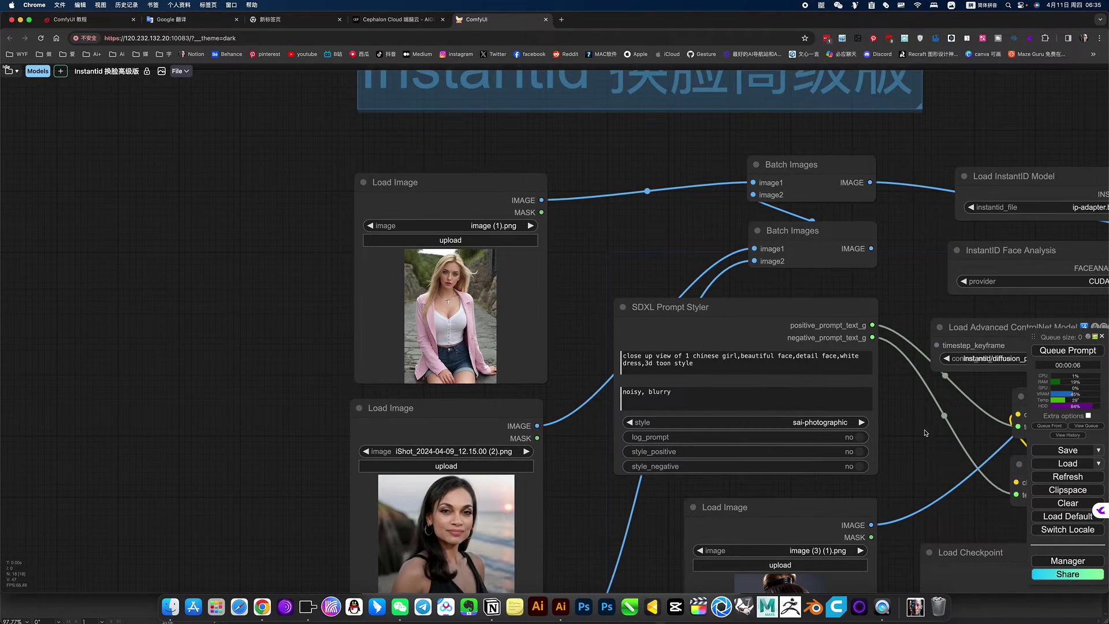
# Disconnect the image (3) (1).png loader from the image_kps input of Apply InstantID Advanced
pyautogui.moveTo(926, 433); pyautogui.dragTo(549, 276)
pyautogui.moveTo(843, 129); pyautogui.dragTo(559, 311)
pyautogui.click(529, 352)
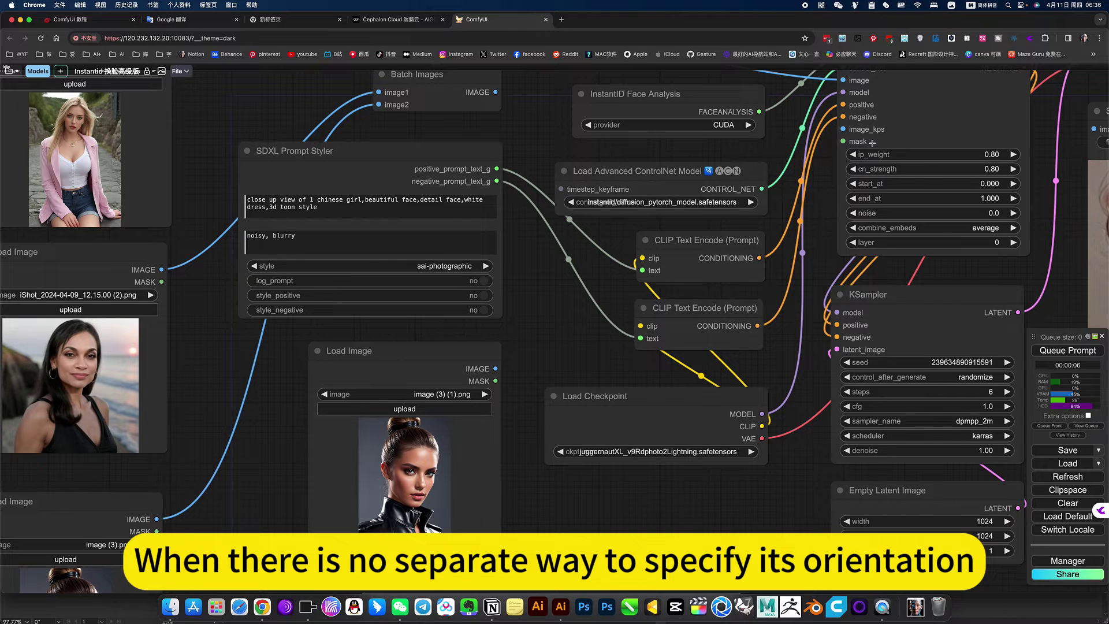
# Swap the top two loaders, connecting iShot_2024-04-09_12.15.00 (2).png to the first Batch Images' image1 and image (1).png to the second's image1
pyautogui.scroll(-6, 589, 302)
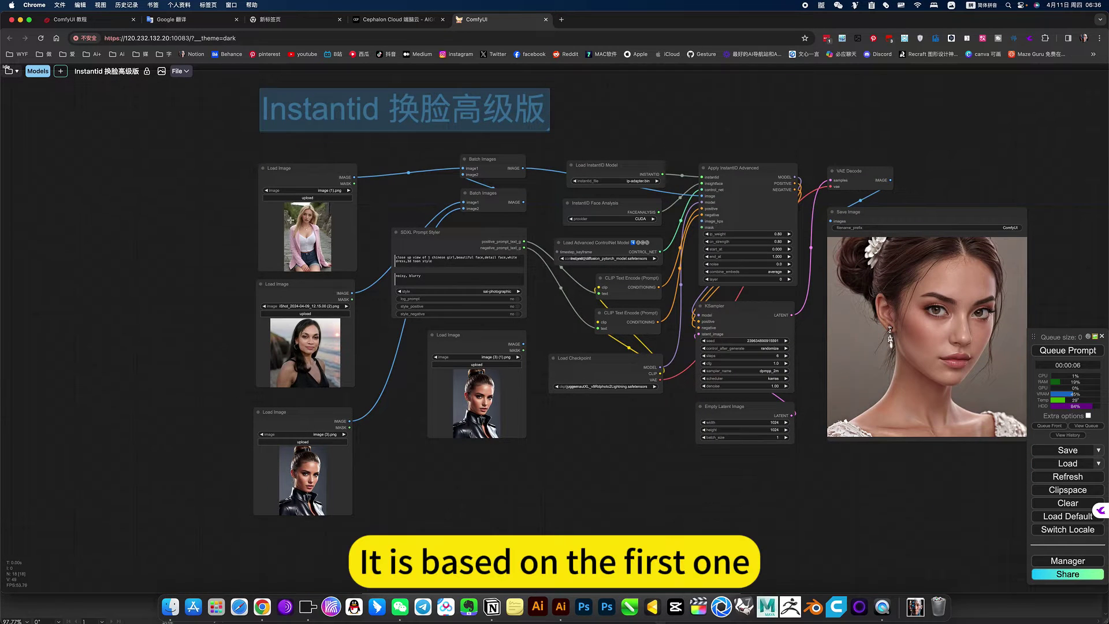
pyautogui.moveTo(333, 296); pyautogui.dragTo(463, 168)
pyautogui.moveTo(330, 175); pyautogui.dragTo(321, 297)
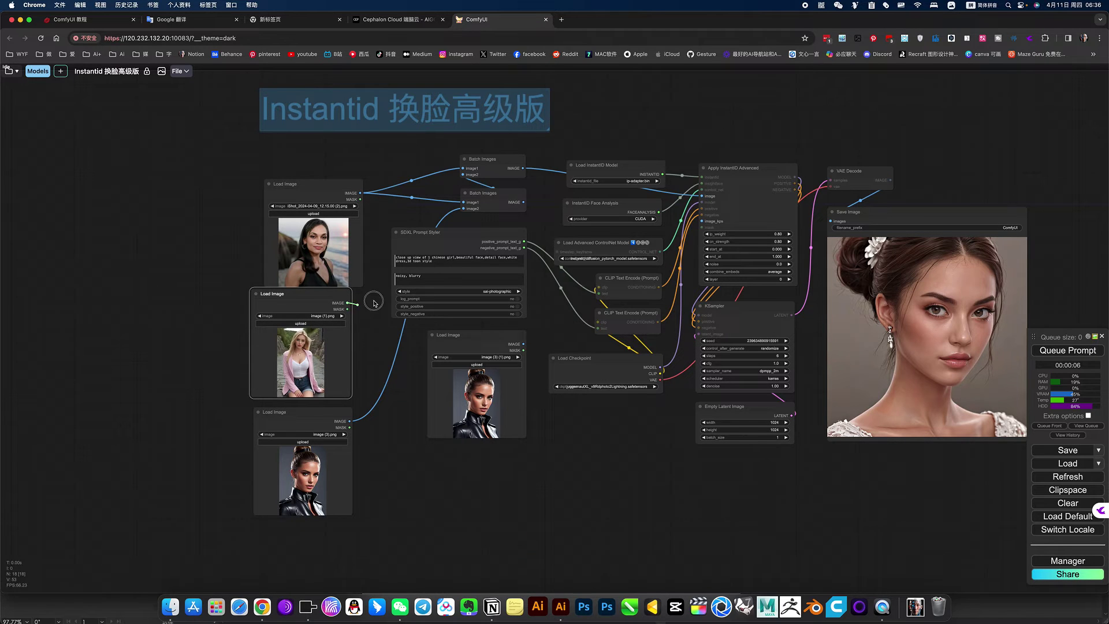
pyautogui.moveTo(375, 302); pyautogui.dragTo(464, 208)
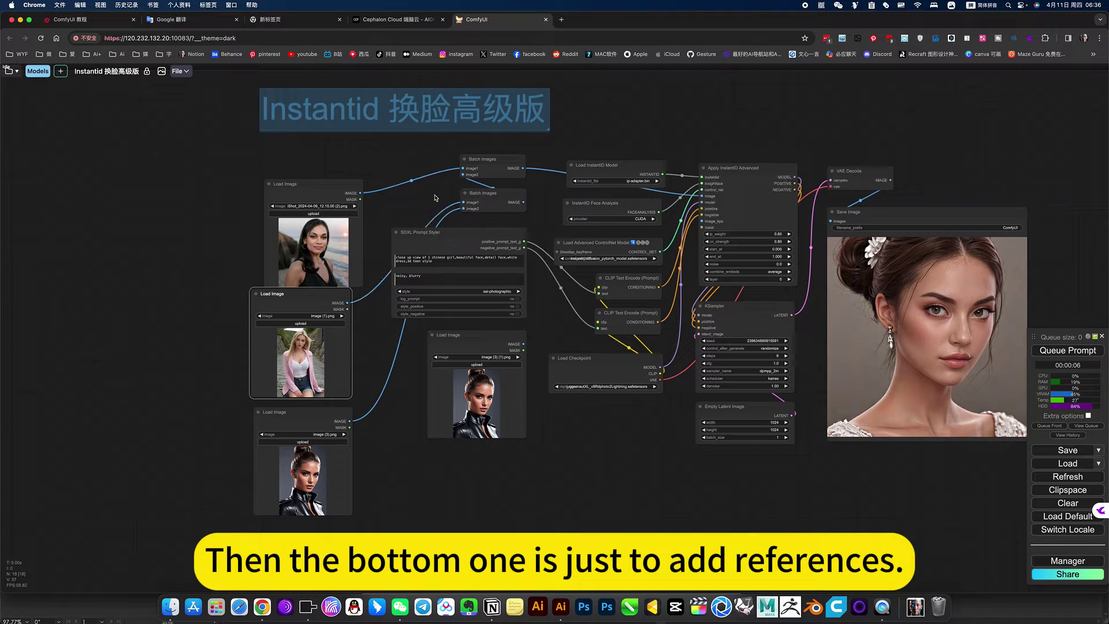
pyautogui.click(435, 199)
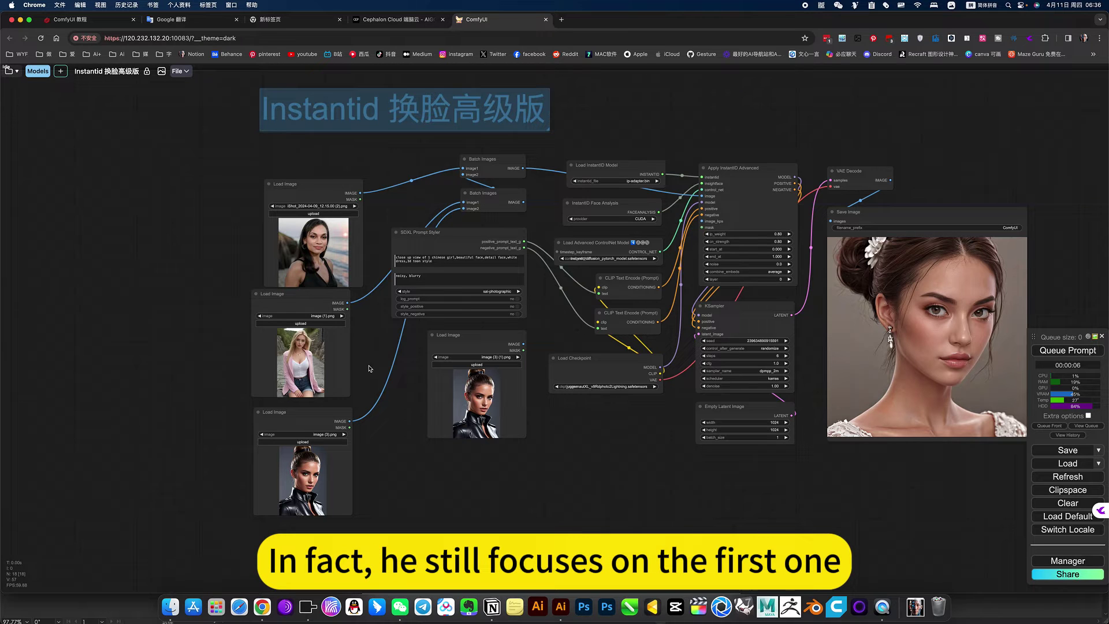
# Queue the prompt to generate a face with the iShot picture as first reference and no image_kps input
pyautogui.click(1068, 350)
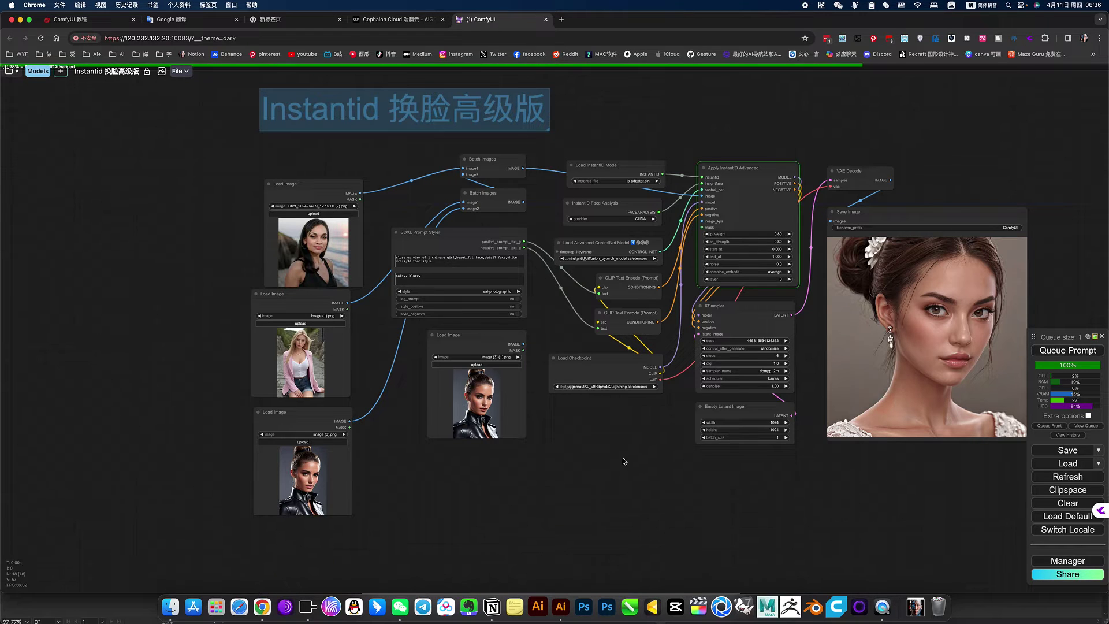
pyautogui.scroll(3, 612, 404)
pyautogui.scroll(2, 579, 460)
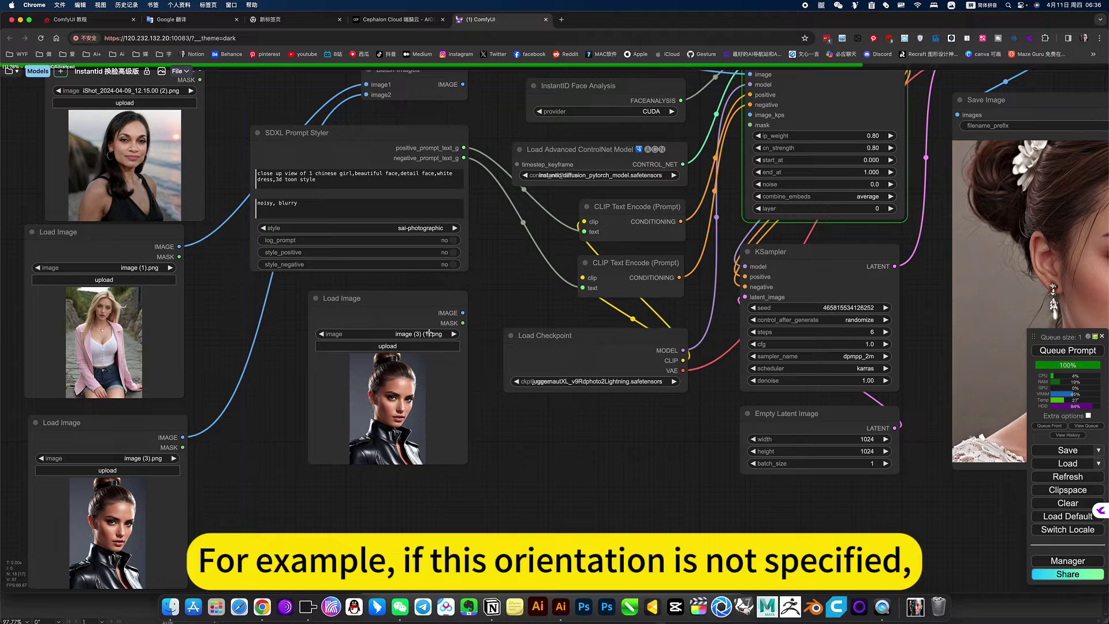
pyautogui.moveTo(486, 318); pyautogui.dragTo(424, 379)
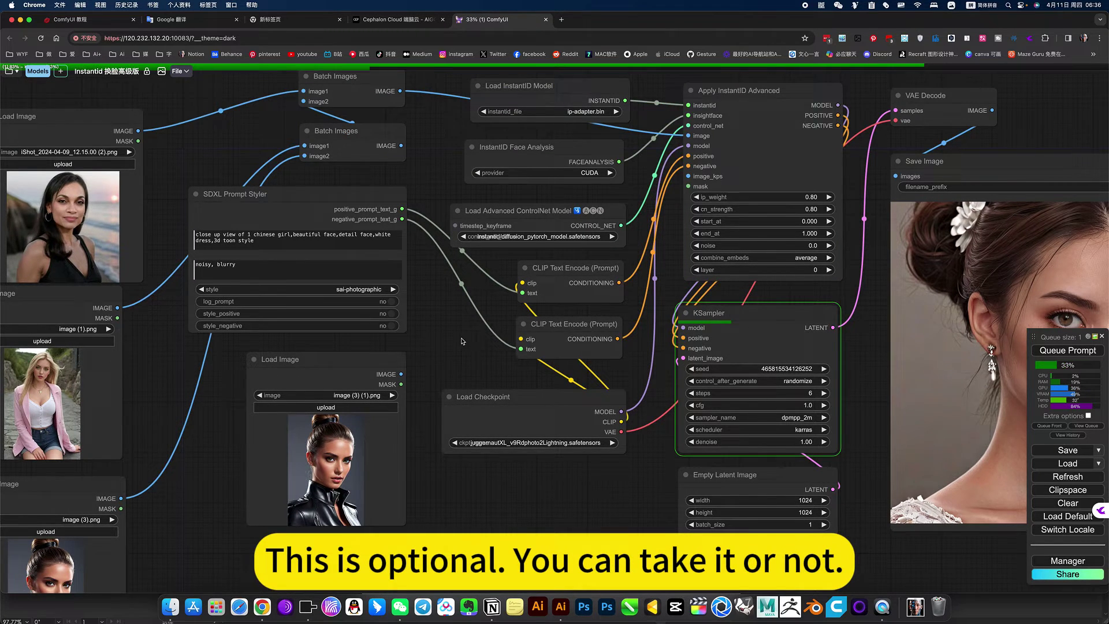
pyautogui.scroll(-4, 462, 341)
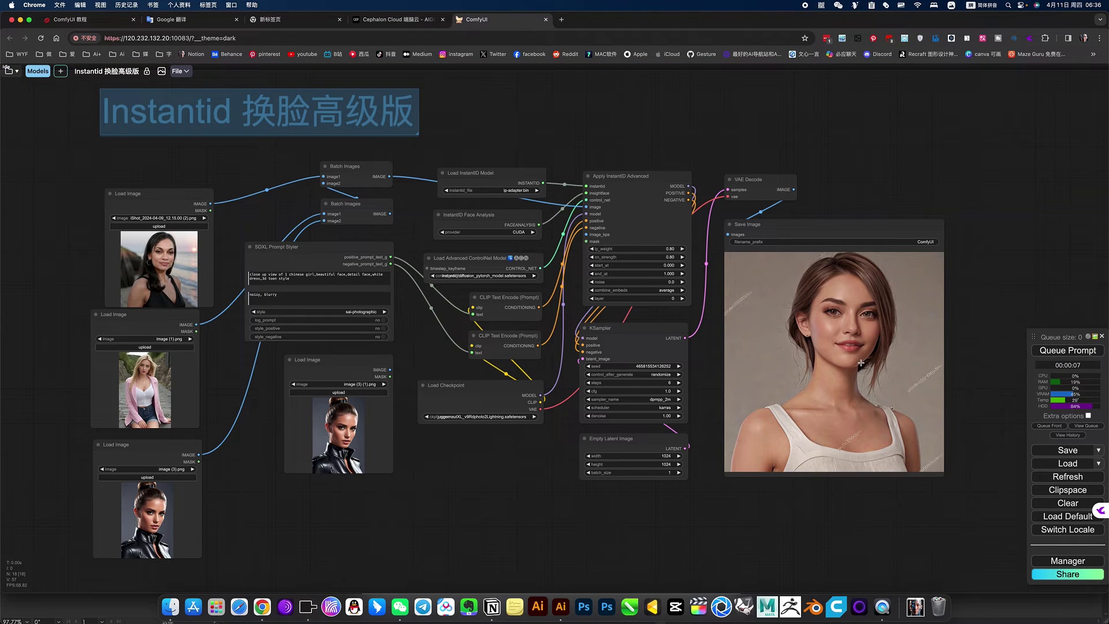
# Compare the new Save Image result's face angle and facial features with the three batched reference pictures
pyautogui.scroll(5, 860, 365)
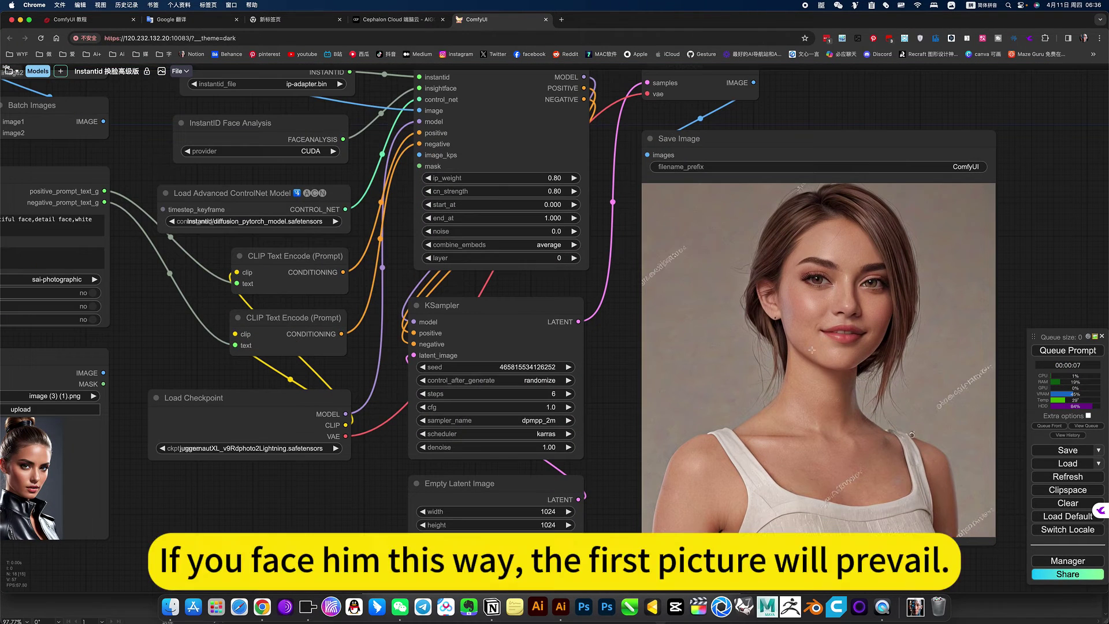
pyautogui.moveTo(381, 501); pyautogui.dragTo(768, 495)
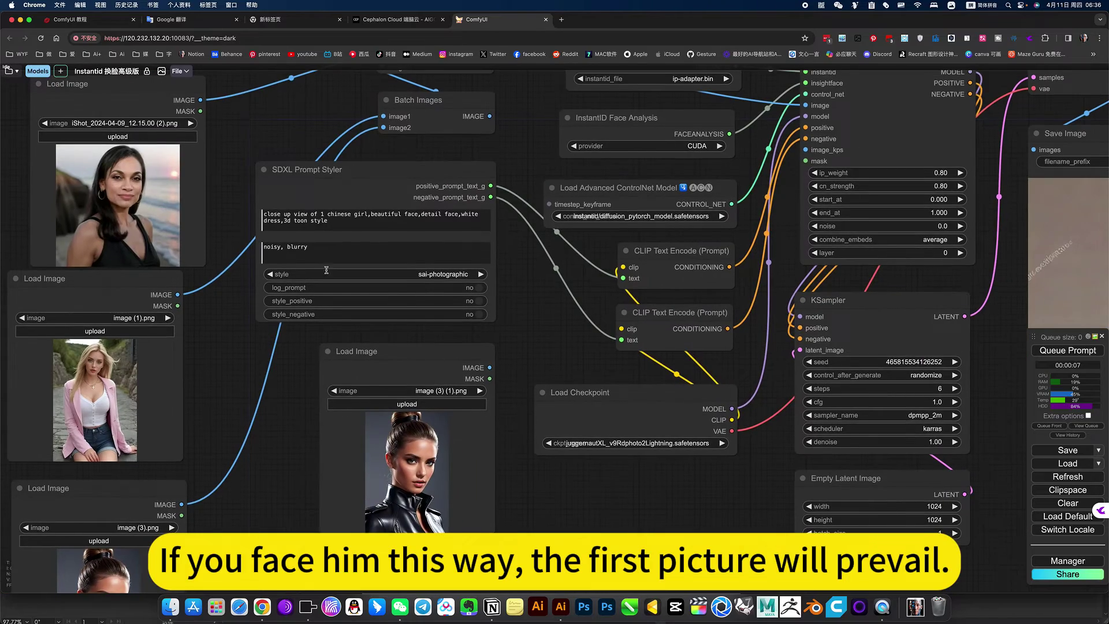
pyautogui.scroll(-5, 551, 324)
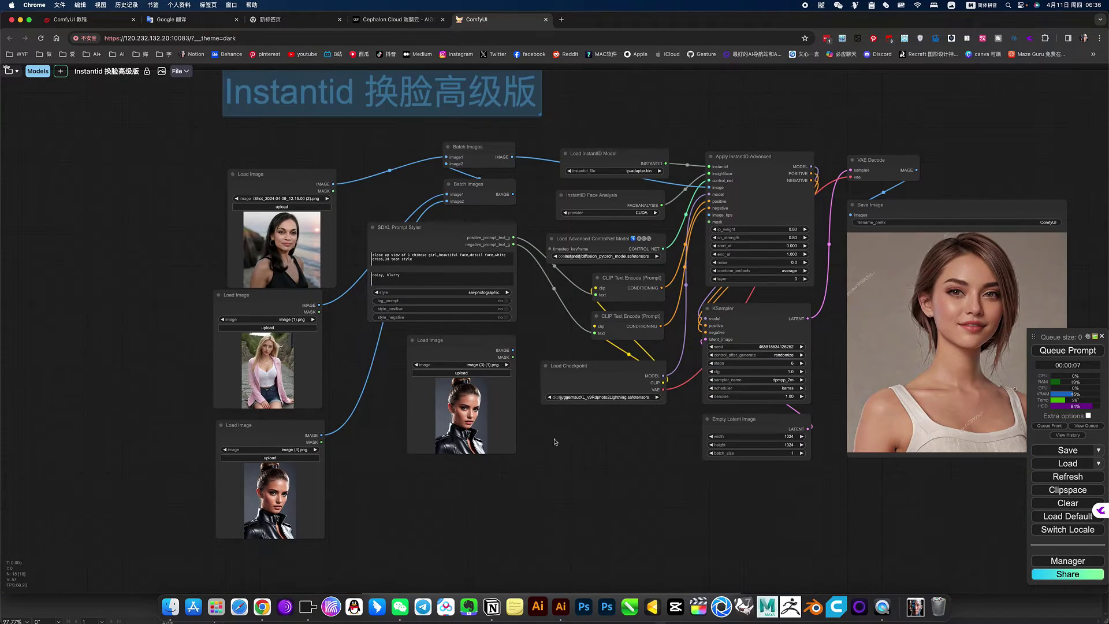
pyautogui.hscroll(2, 554, 442)
pyautogui.scroll(6, 913, 316)
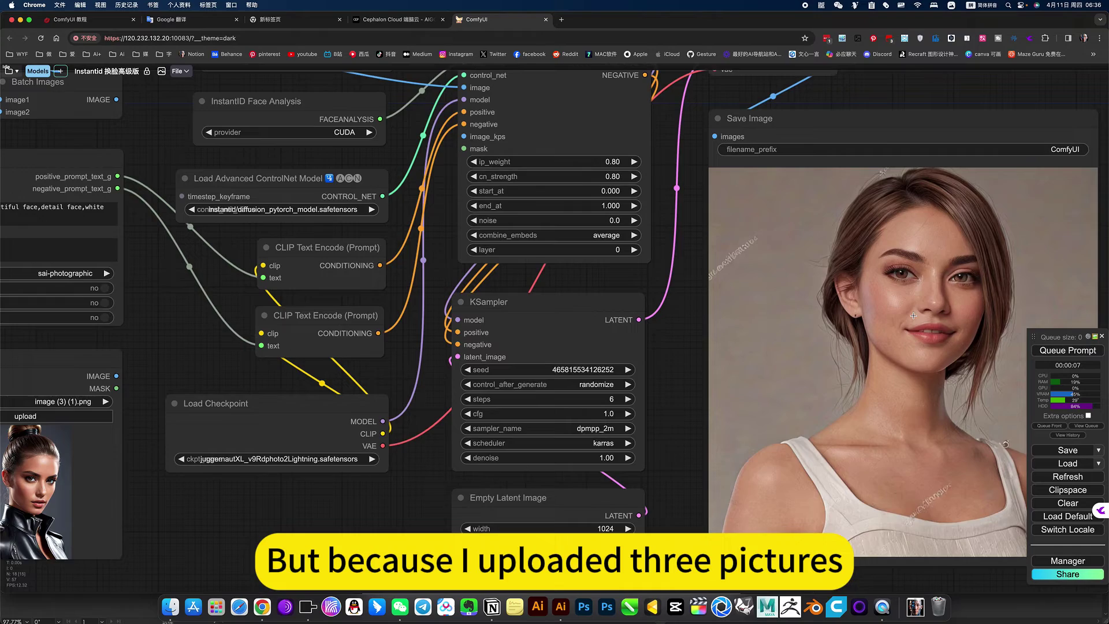
pyautogui.scroll(5, 914, 316)
pyautogui.scroll(-7, 913, 316)
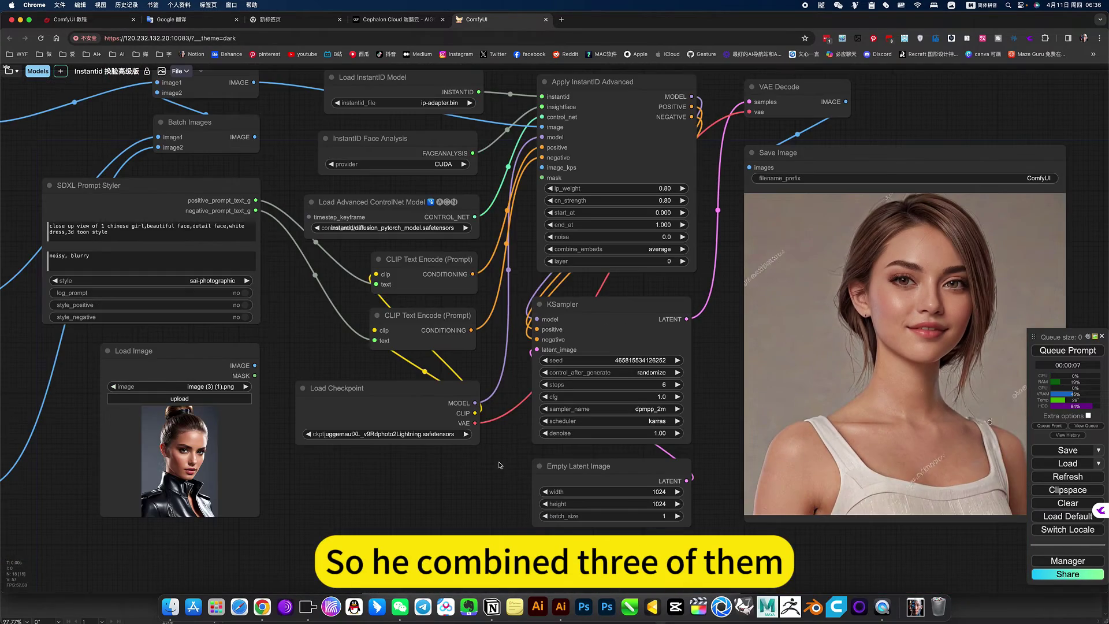
pyautogui.hscroll(-10, 426, 485)
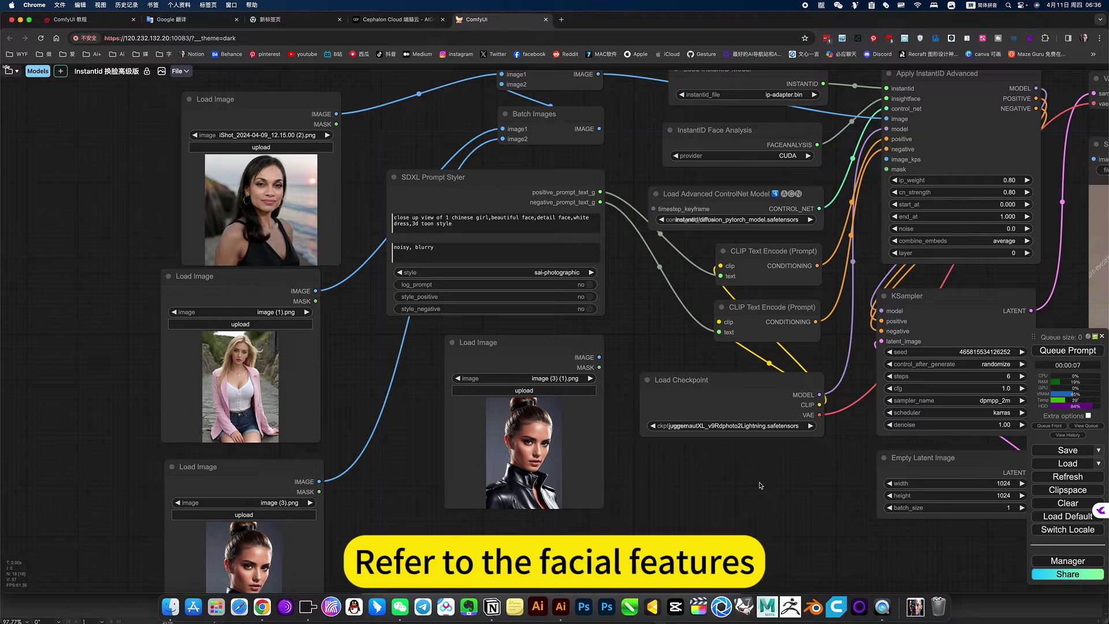
pyautogui.hscroll(5, 761, 485)
pyautogui.moveTo(857, 425); pyautogui.dragTo(679, 404)
pyautogui.hscroll(-10, 430, 507)
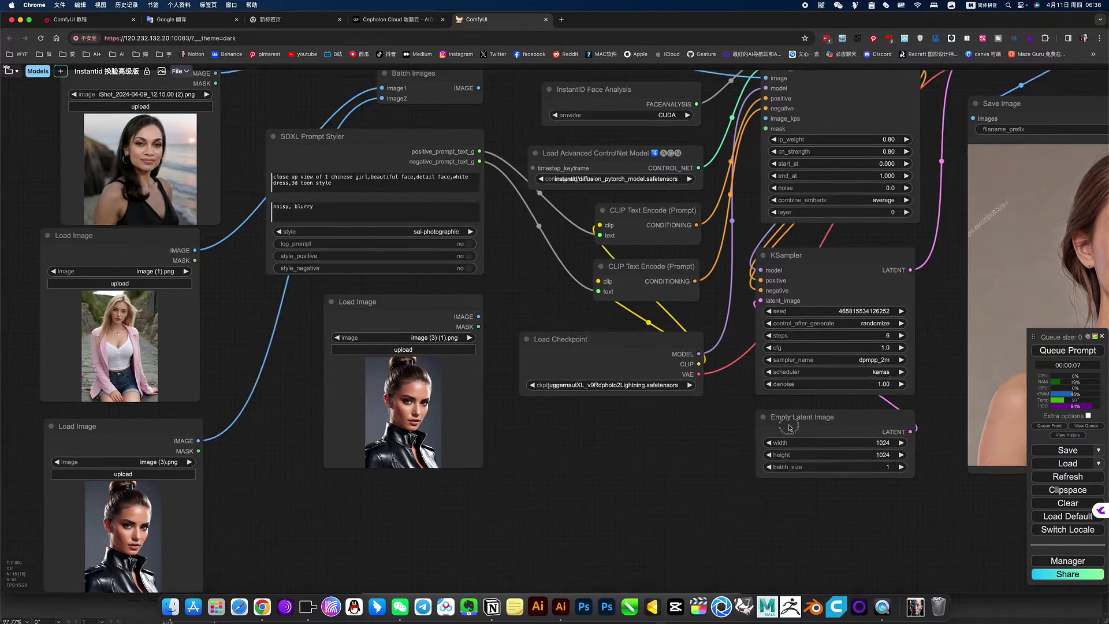
pyautogui.scroll(-5, 379, 419)
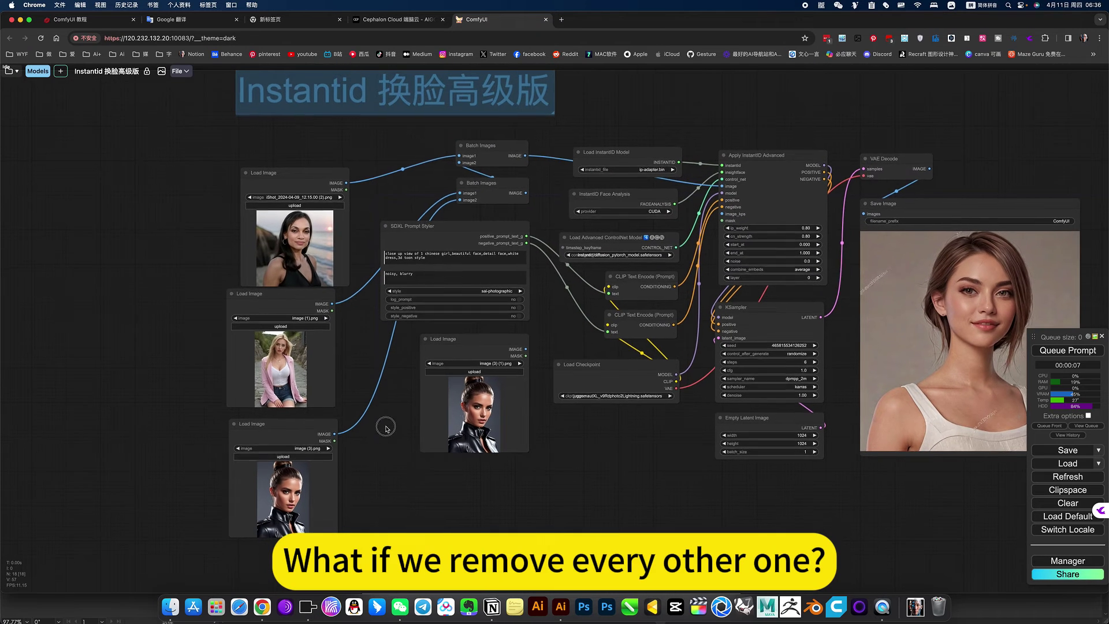
# Disconnect the image (1).png and image (3).png loaders from the second Batch Images node and delete that node
pyautogui.moveTo(463, 195); pyautogui.dragTo(432, 203)
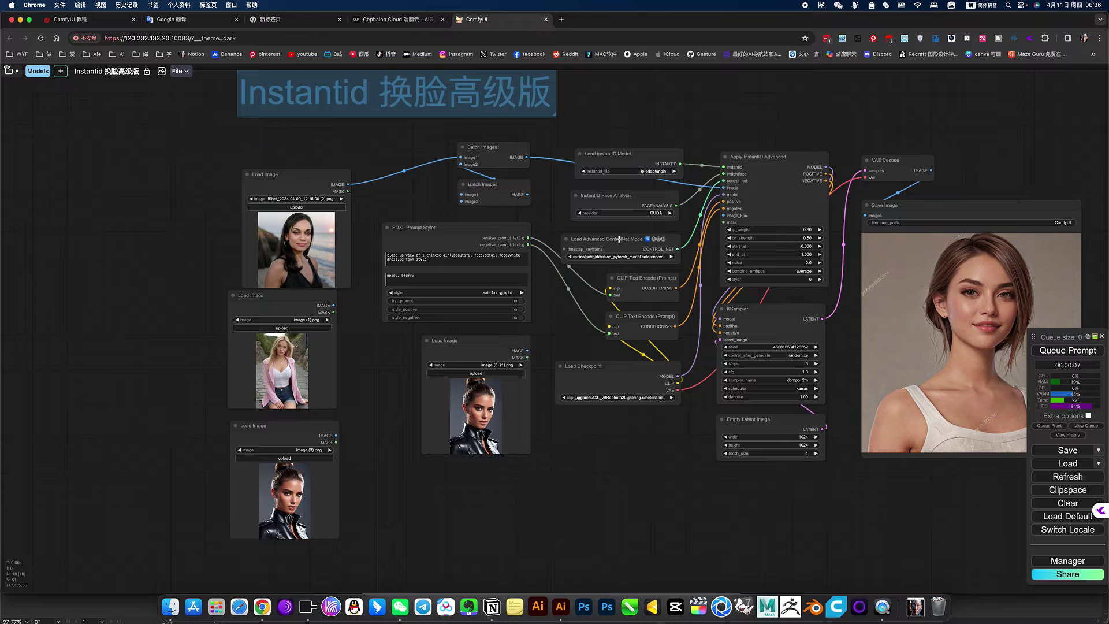
pyautogui.hotkey('ctrl', 'Return')
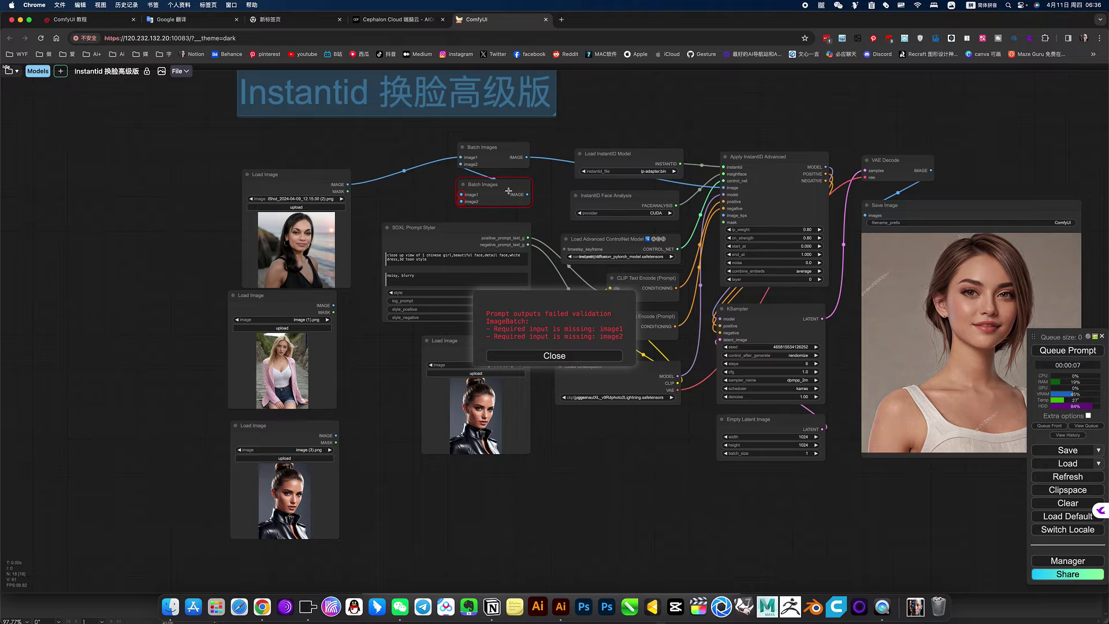
pyautogui.click(509, 191)
pyautogui.press('Delete')
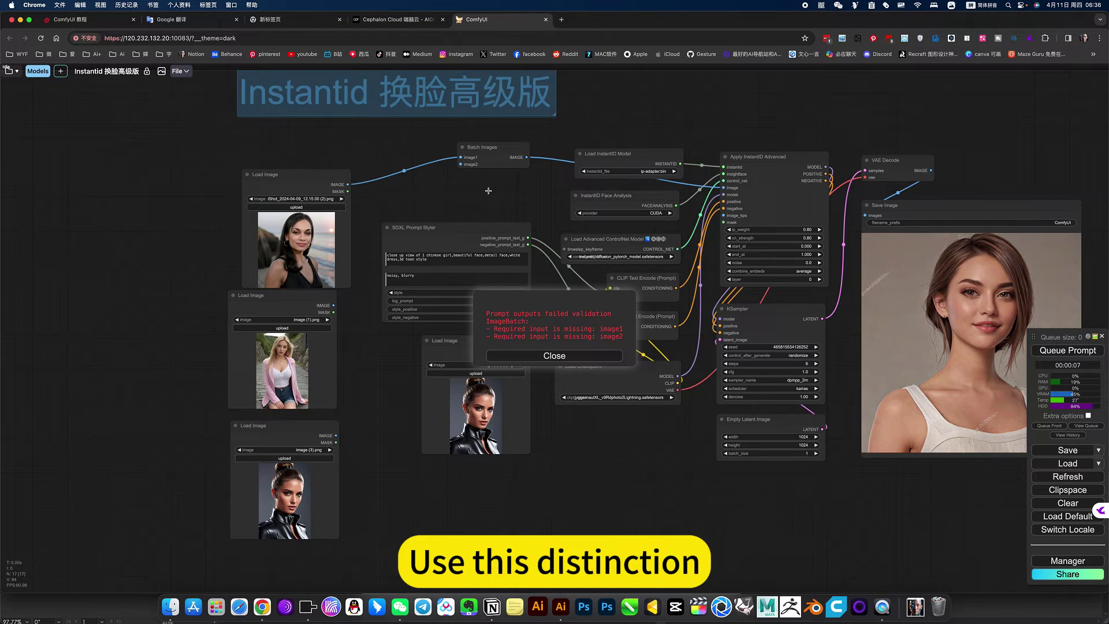
# Try to queue the prompt with only the iShot picture feeding the remaining Batch Images node
pyautogui.click(1068, 355)
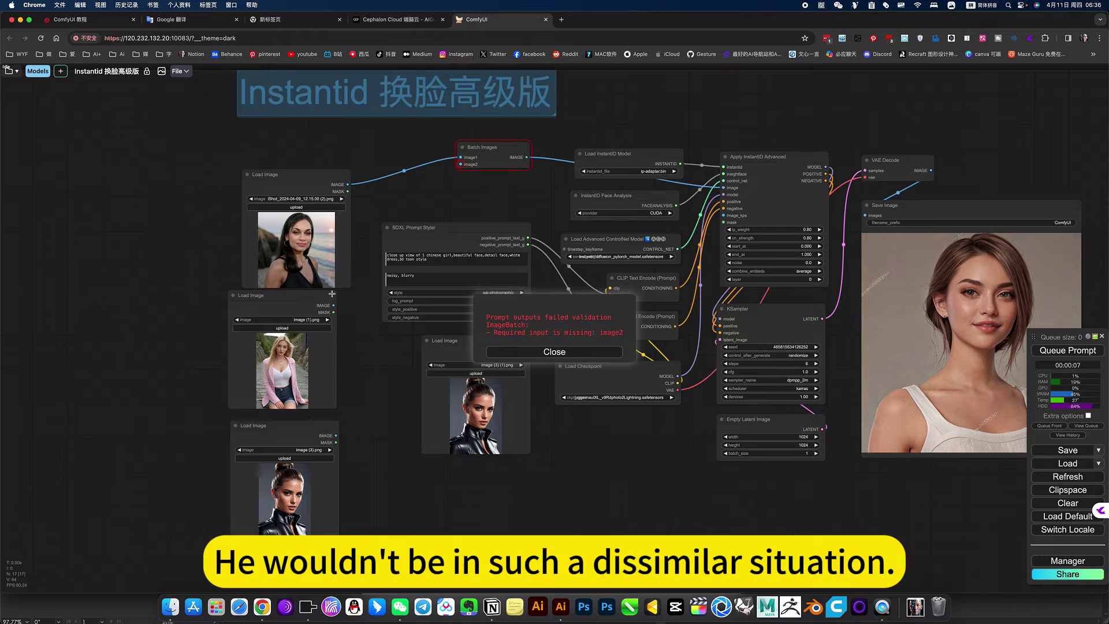
pyautogui.click(578, 351)
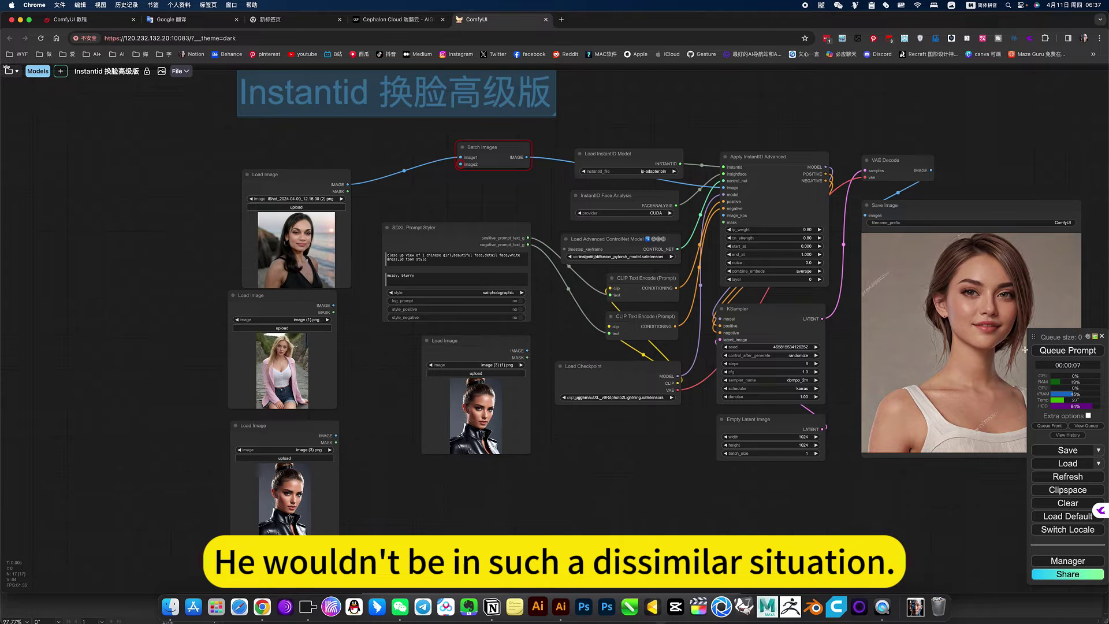
pyautogui.click(1076, 356)
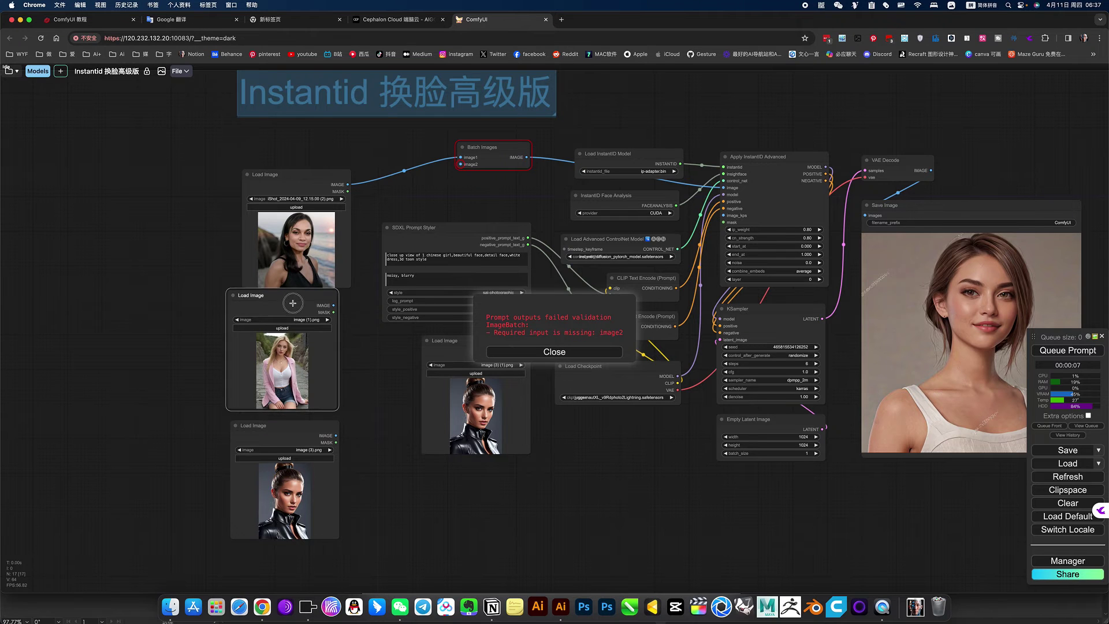
# Connect the iShot picture's loader directly to the image input of Apply InstantID Advanced and delete the remaining Batch Images node
pyautogui.moveTo(291, 293); pyautogui.dragTo(290, 299)
pyautogui.moveTo(496, 152); pyautogui.dragTo(462, 171)
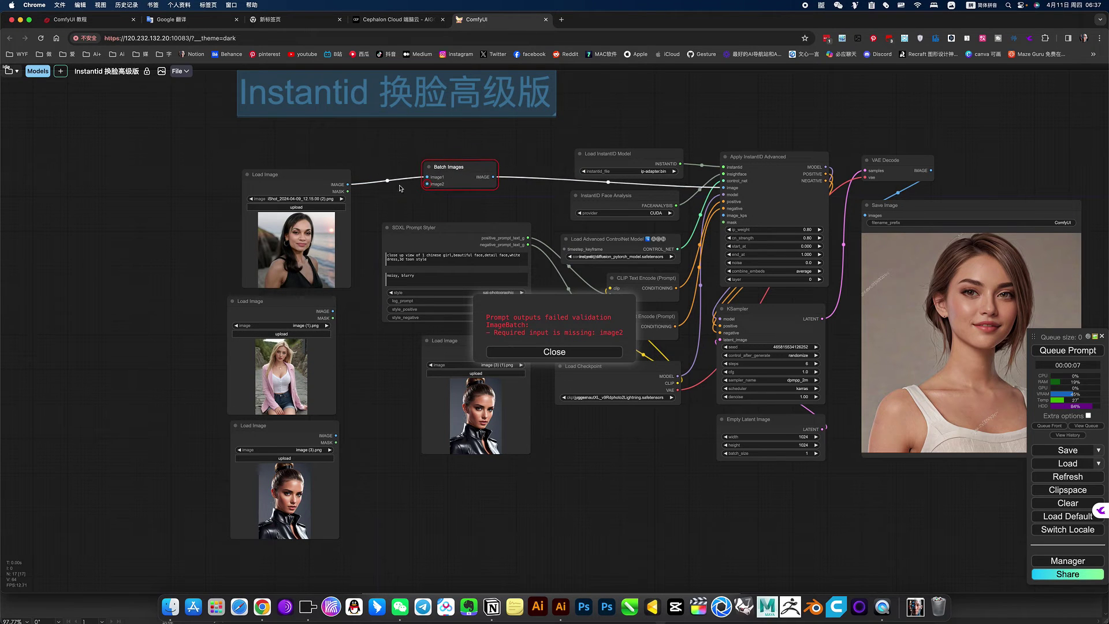
pyautogui.moveTo(349, 183); pyautogui.dragTo(723, 187)
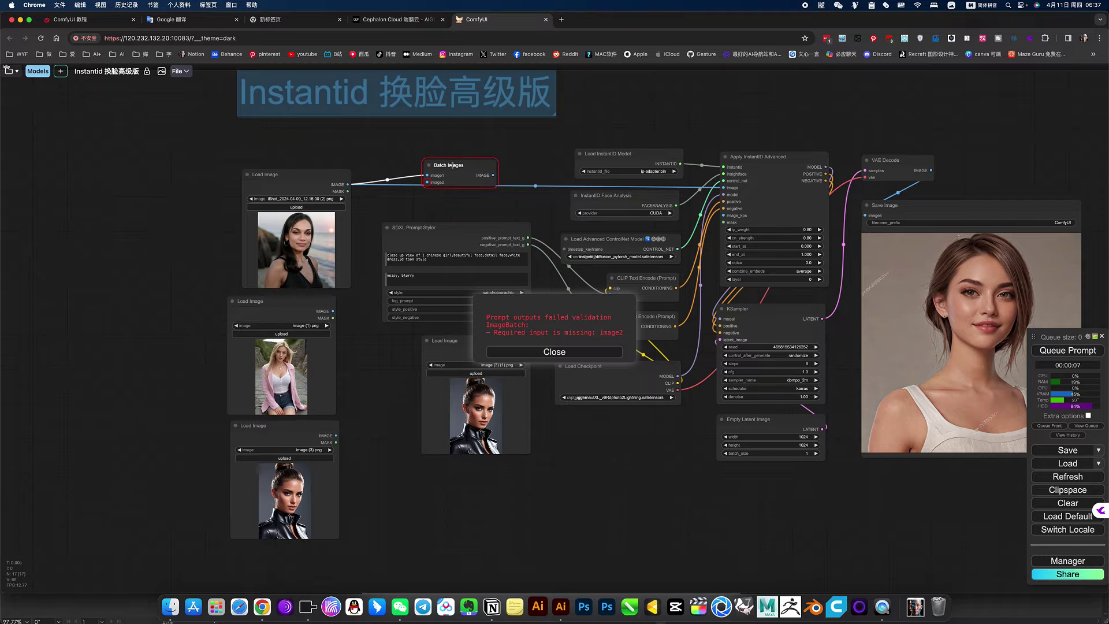
pyautogui.press('Delete')
# Queue the prompt with the iShot picture as the only reference and compare the generated face with it
pyautogui.hotkey('ctrl', 'Return')
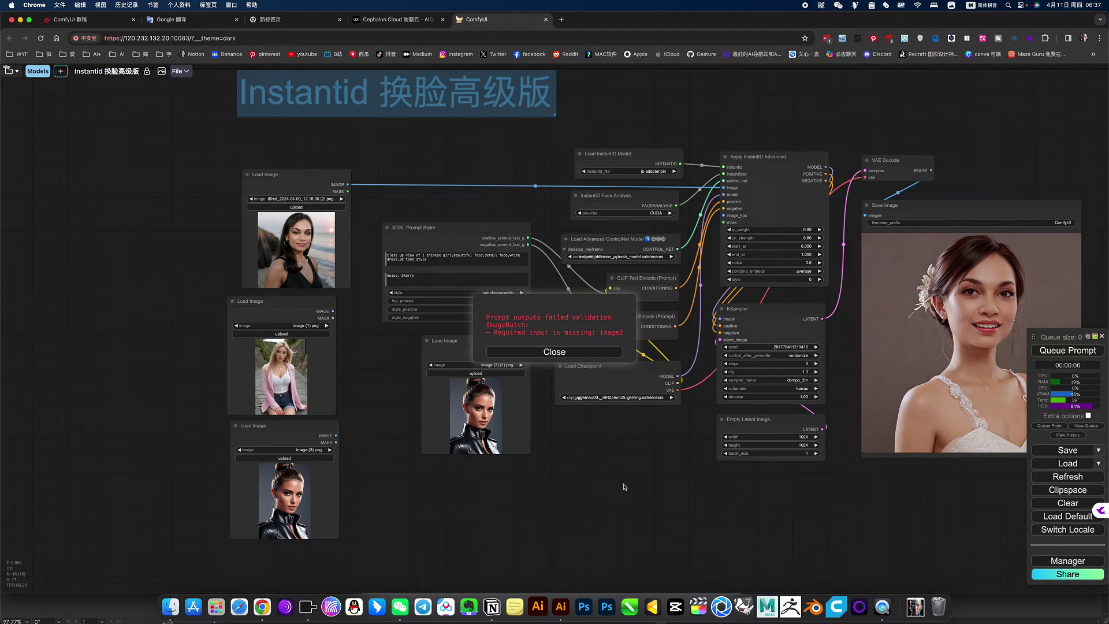
pyautogui.moveTo(614, 481); pyautogui.dragTo(444, 477)
pyautogui.scroll(5, 776, 349)
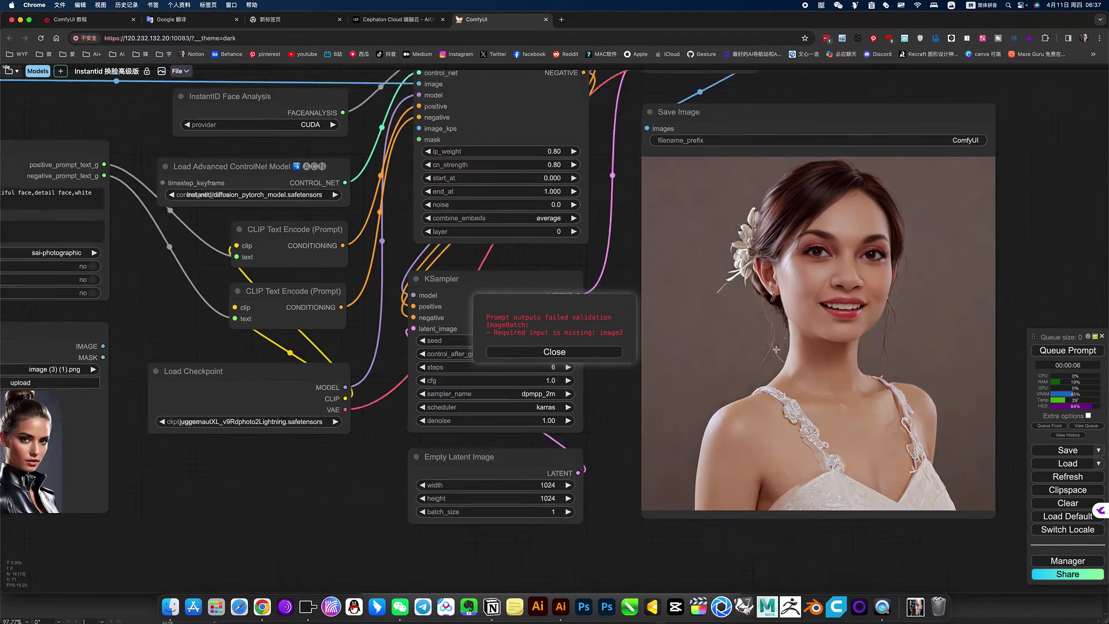
pyautogui.scroll(-5, 1059, 283)
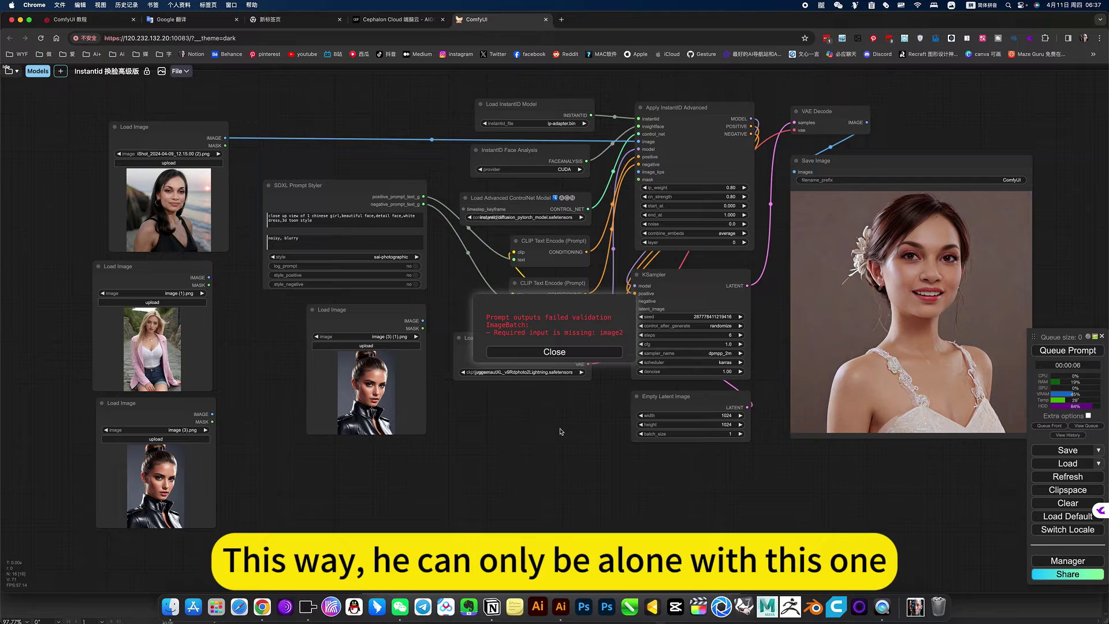
pyautogui.moveTo(562, 429); pyautogui.dragTo(592, 451)
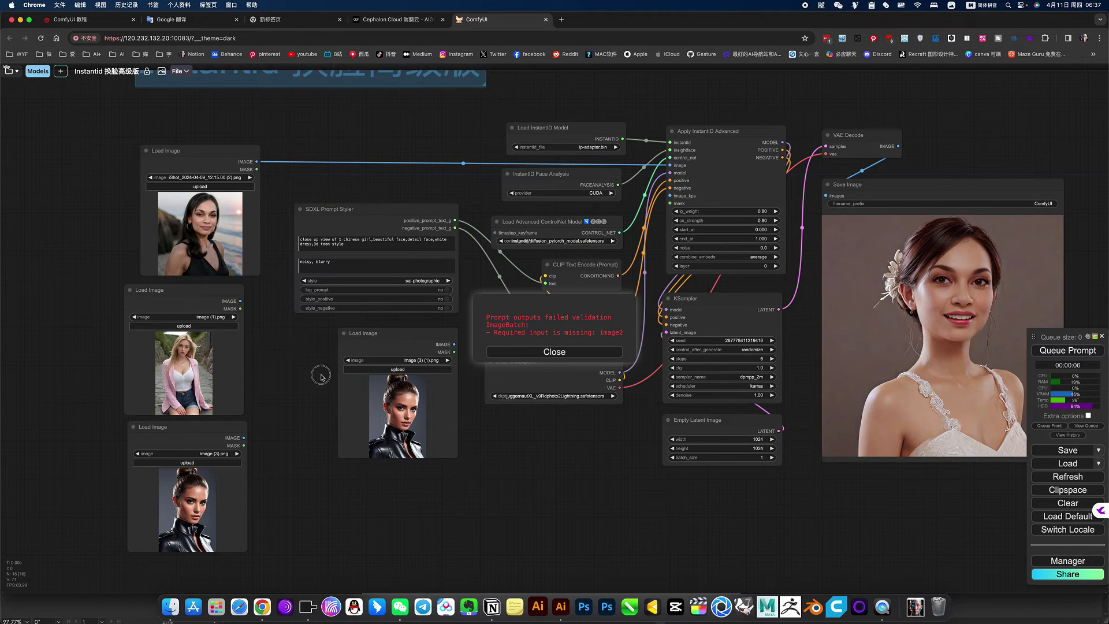
# Close the validation error and review the reference loaders, the node connections and the generated portrait
pyautogui.moveTo(286, 335); pyautogui.dragTo(359, 392)
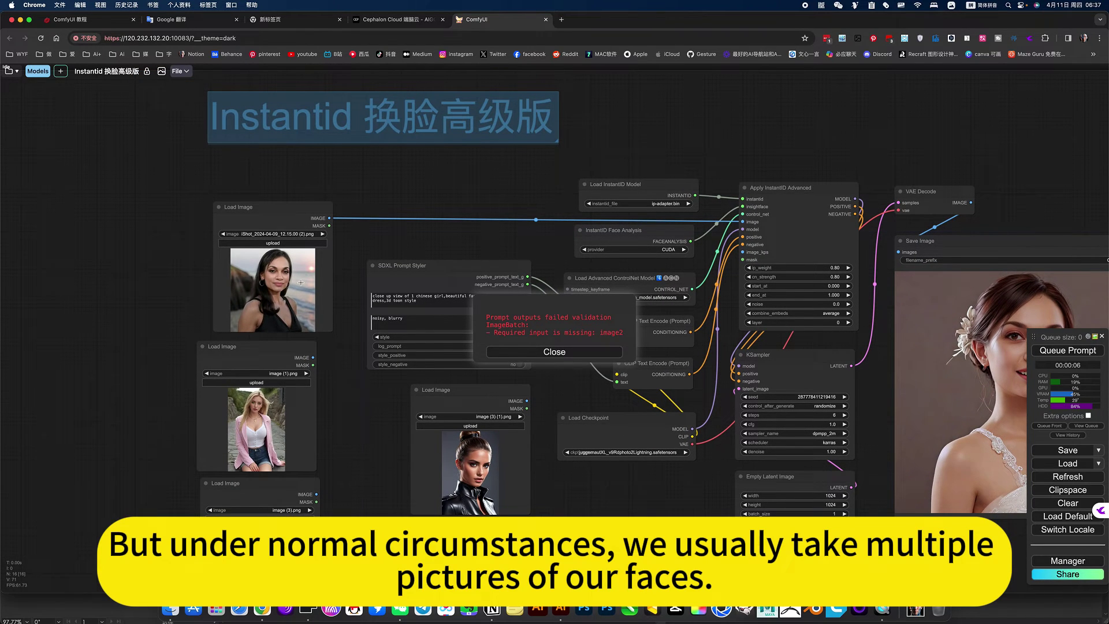
pyautogui.moveTo(356, 408); pyautogui.dragTo(454, 358)
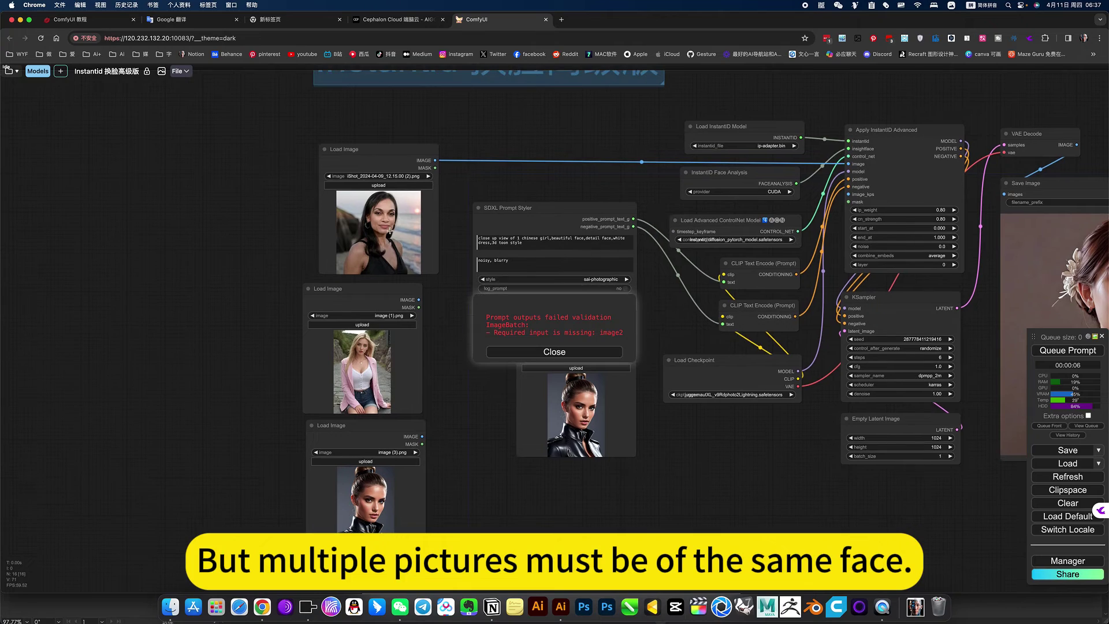
pyautogui.scroll(6, 391, 230)
pyautogui.click(555, 352)
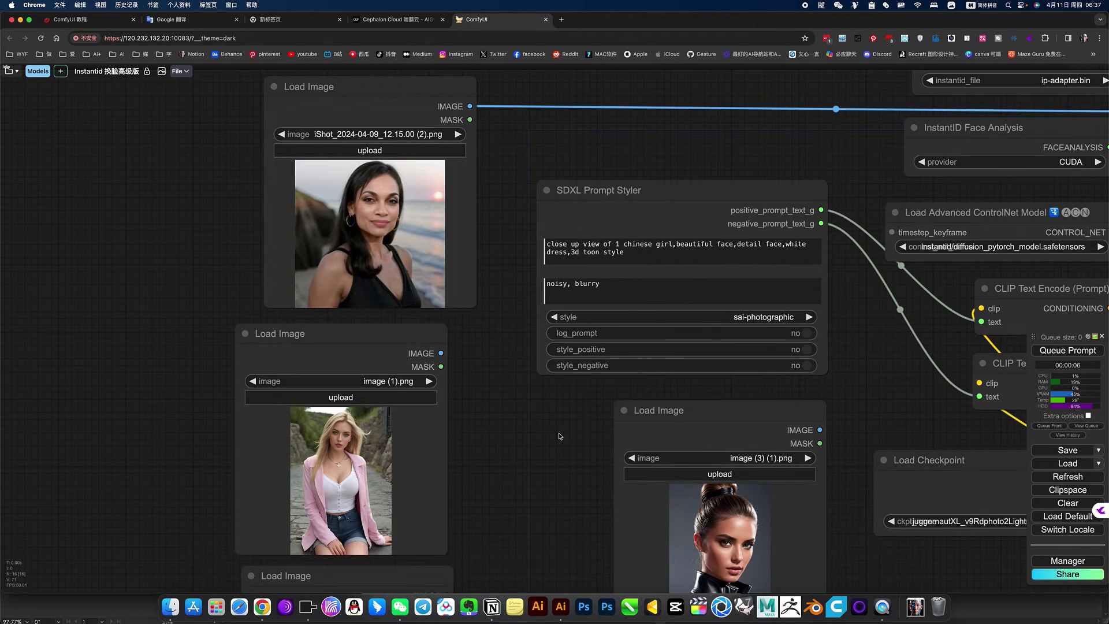
pyautogui.scroll(-5, 559, 436)
pyautogui.moveTo(832, 522); pyautogui.dragTo(447, 506)
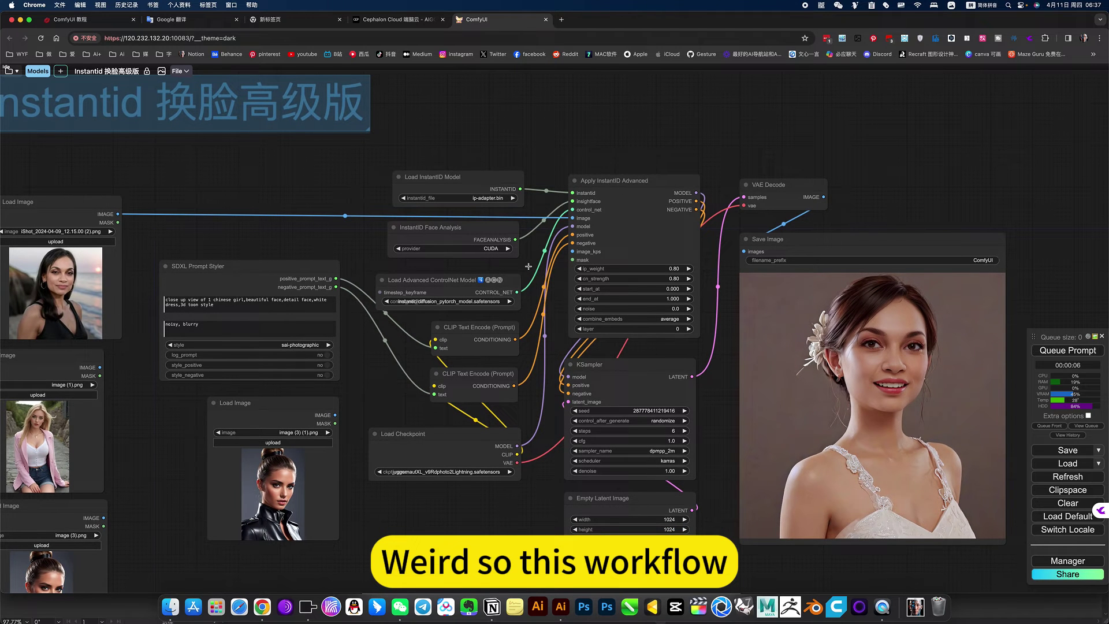
pyautogui.moveTo(505, 141); pyautogui.dragTo(567, 148)
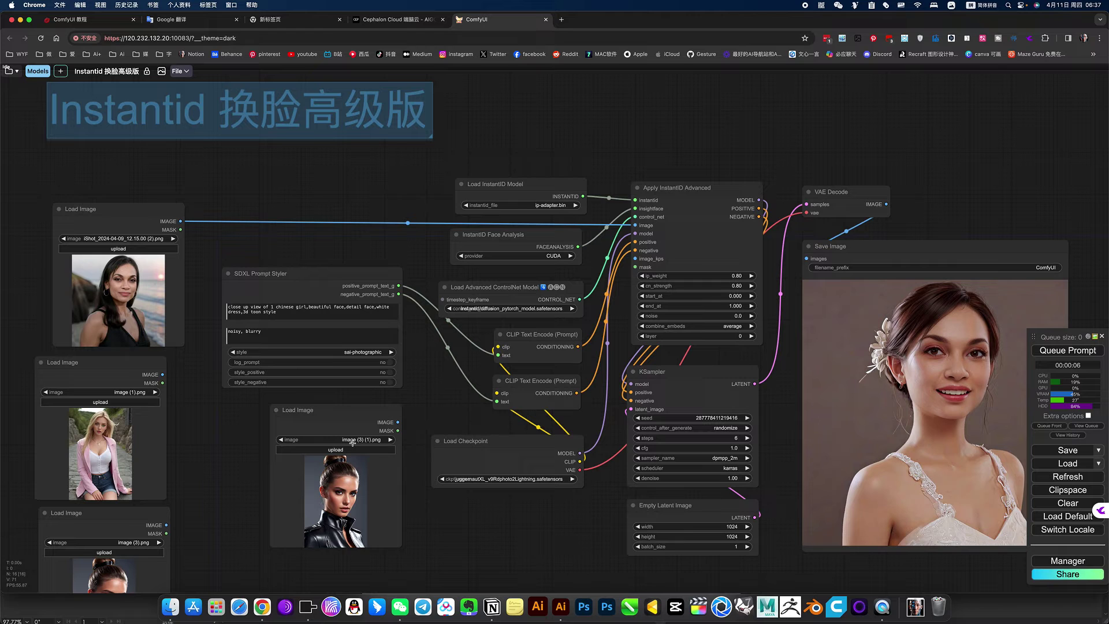
pyautogui.moveTo(377, 417); pyautogui.dragTo(379, 427)
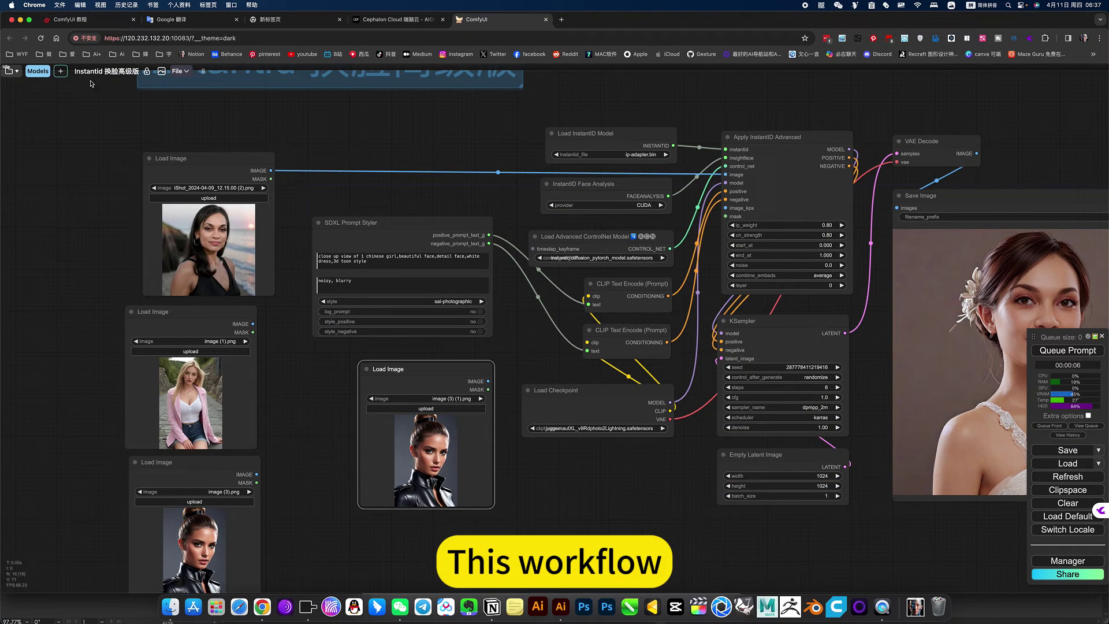
# Switch to the ComfyUI 教程 notes page and expand 下载设置 under the Instantid 换脸高级版 workflow
pyautogui.click(91, 25)
pyautogui.scroll(15, 150, 221)
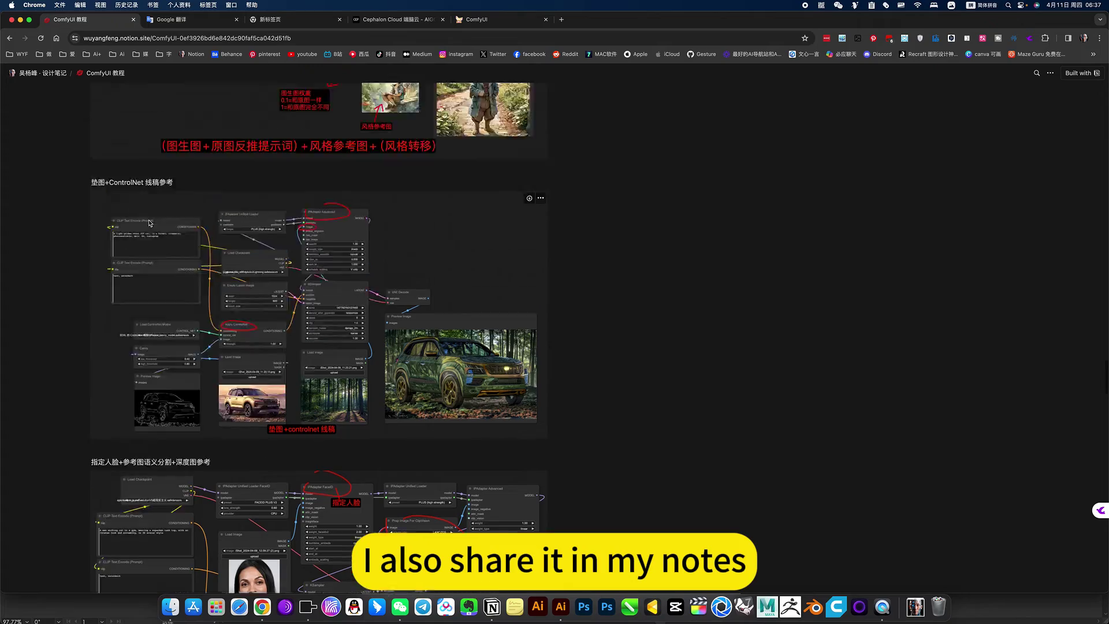
pyautogui.scroll(20, 149, 221)
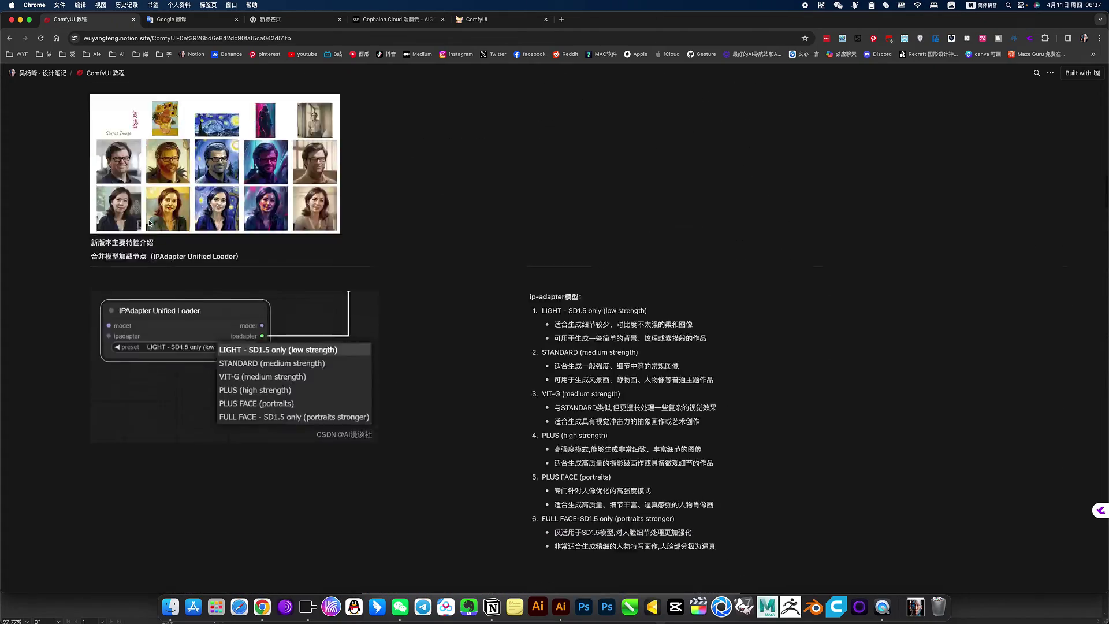
pyautogui.click(1037, 73)
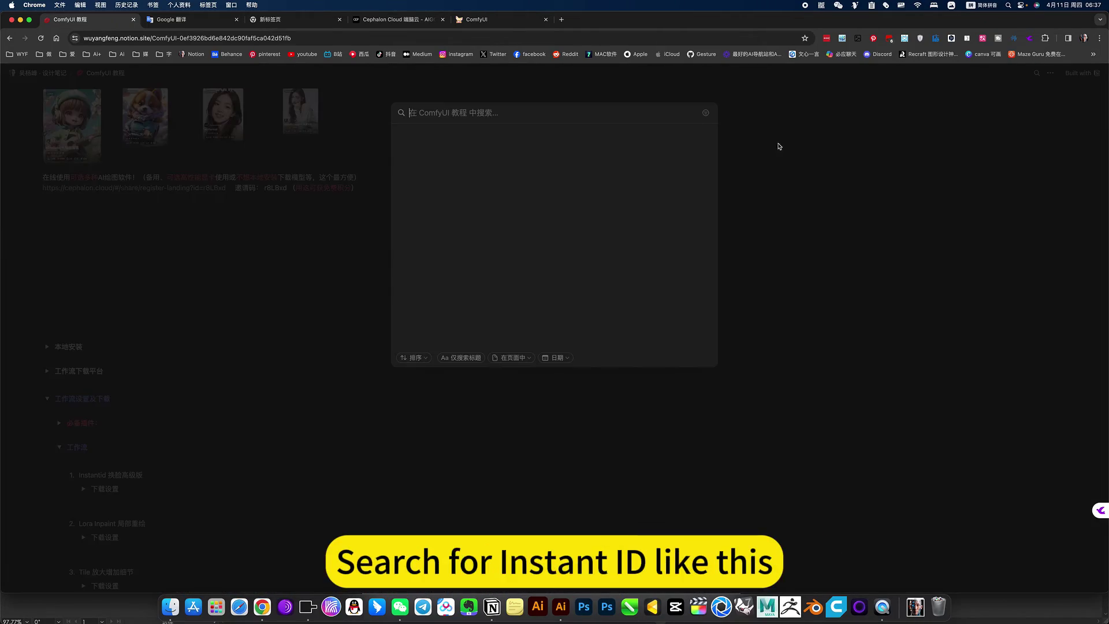
pyautogui.click(763, 452)
pyautogui.scroll(-5, 158, 390)
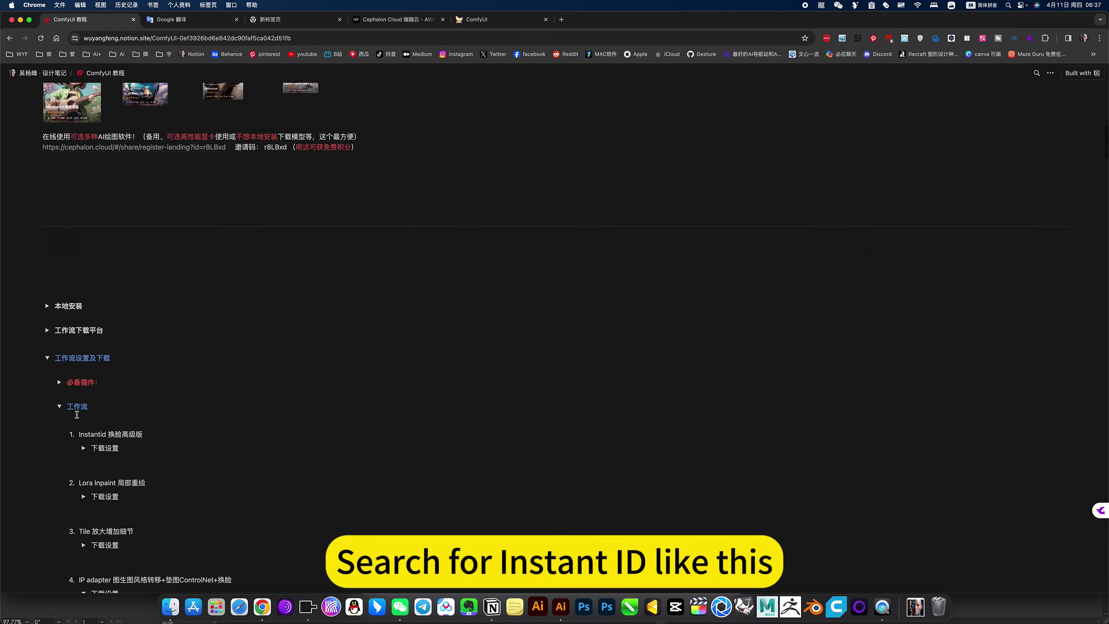
pyautogui.click(85, 493)
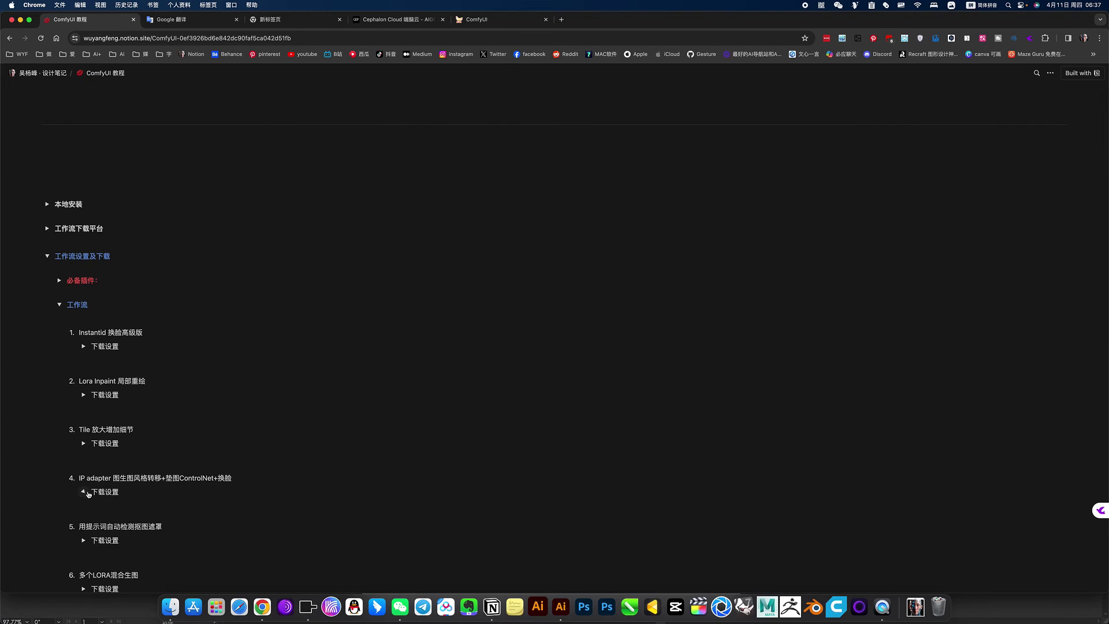
pyautogui.click(84, 347)
# Examine the model download link, the workflow JSON file and the annotated node graph, and collapse the section
pyautogui.scroll(-2, 135, 360)
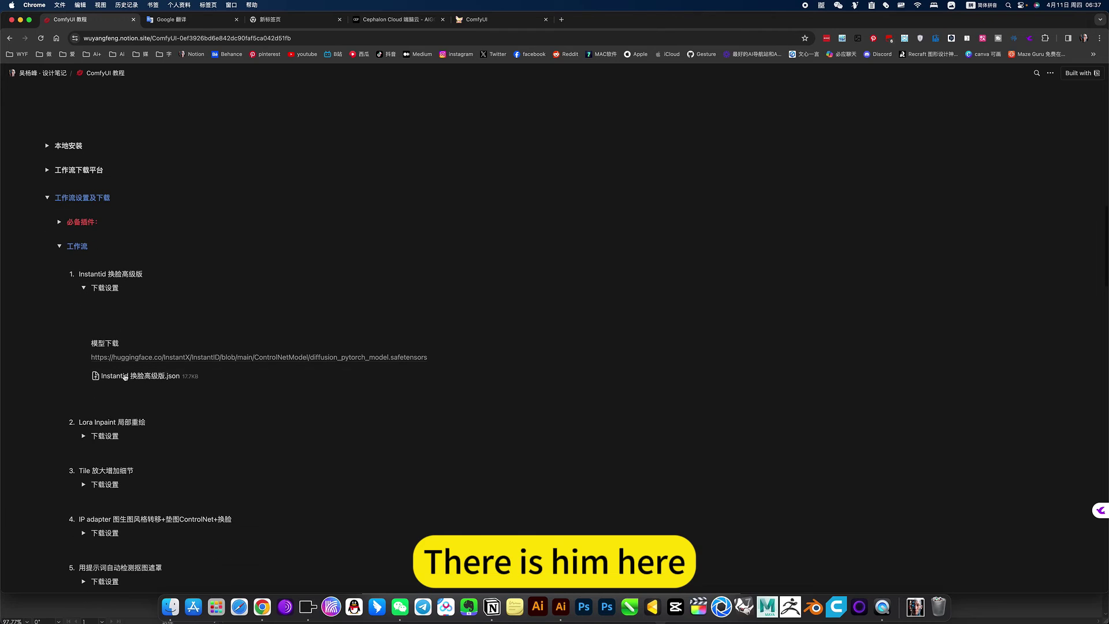
pyautogui.scroll(-5, 160, 373)
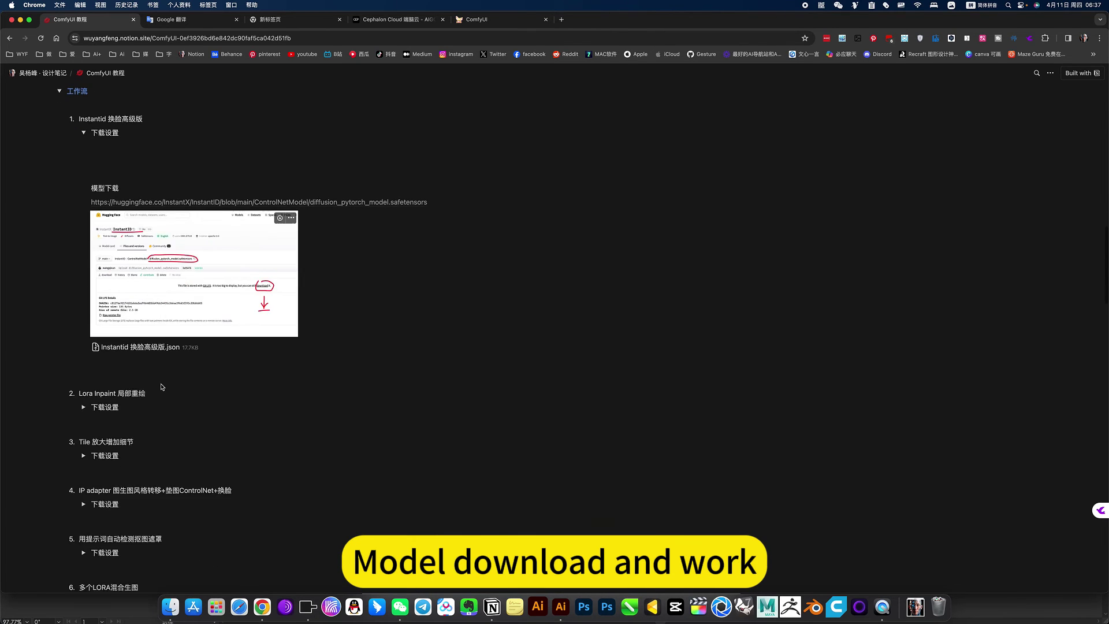
pyautogui.scroll(-6, 125, 356)
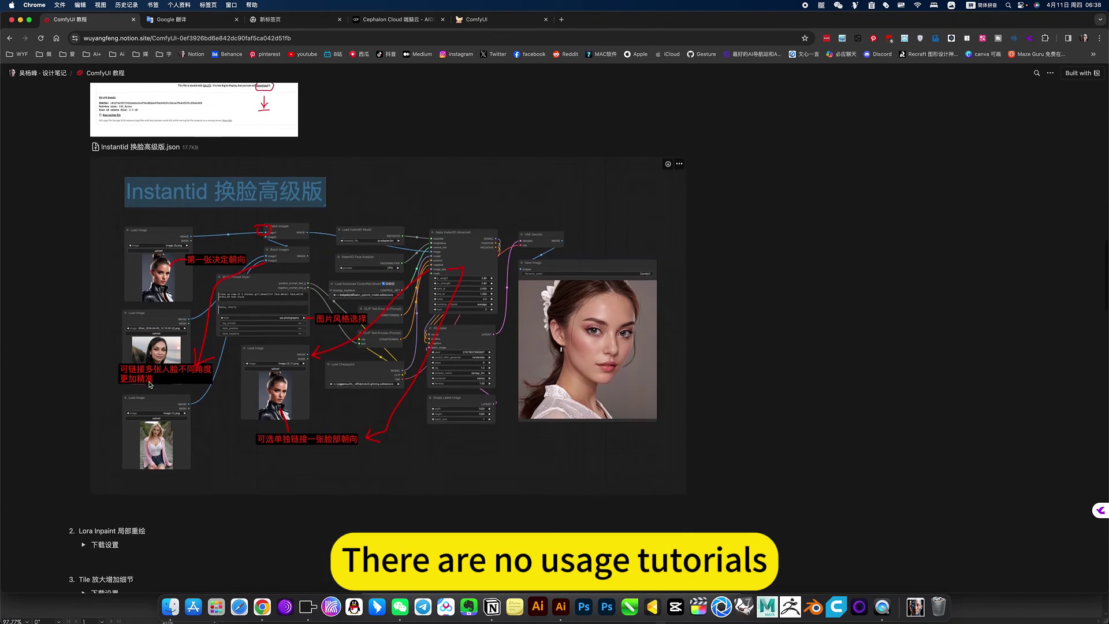
pyautogui.scroll(8, 164, 233)
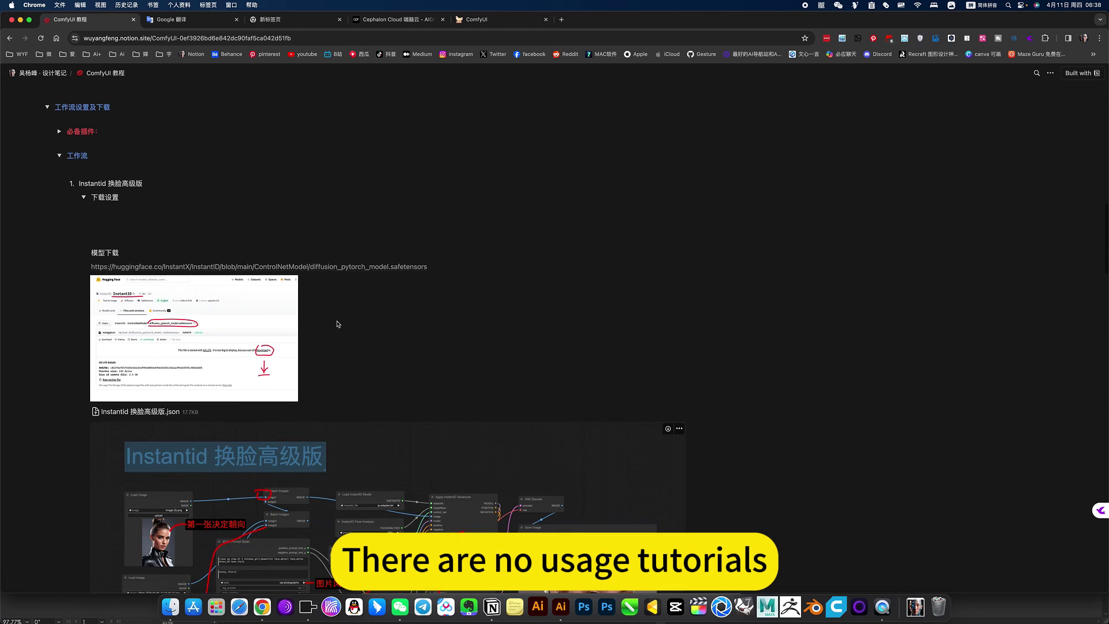
pyautogui.click(84, 197)
# Check the ComfyUI instance on Cephalon Cloud's 我的应用 page and return to the ComfyUI workflow
pyautogui.click(500, 22)
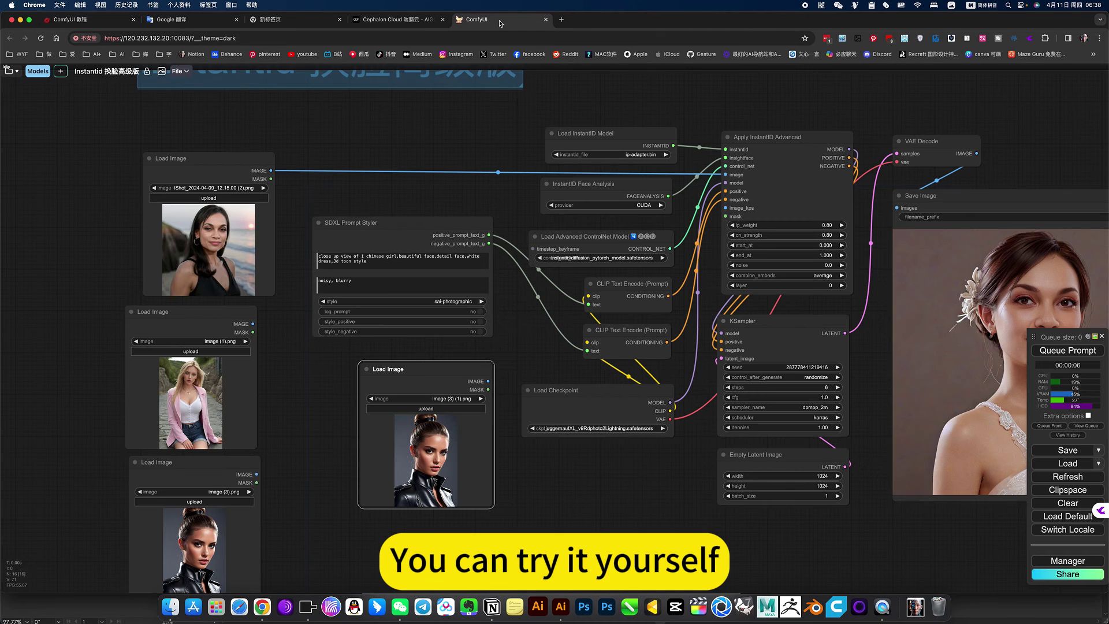
pyautogui.moveTo(438, 143); pyautogui.dragTo(434, 155)
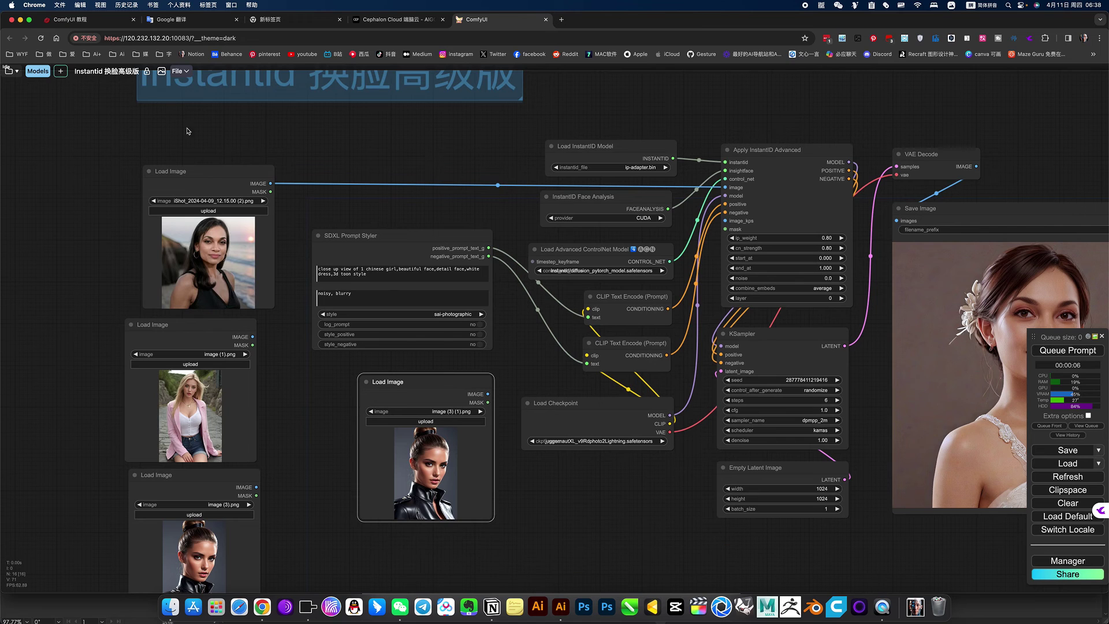
pyautogui.click(399, 20)
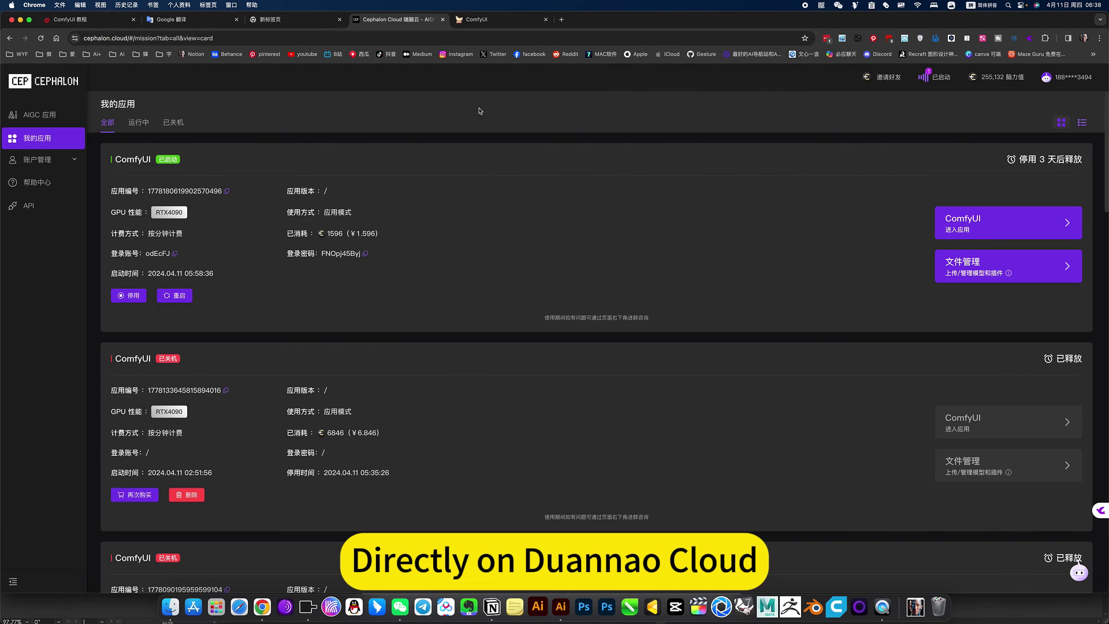
pyautogui.click(491, 19)
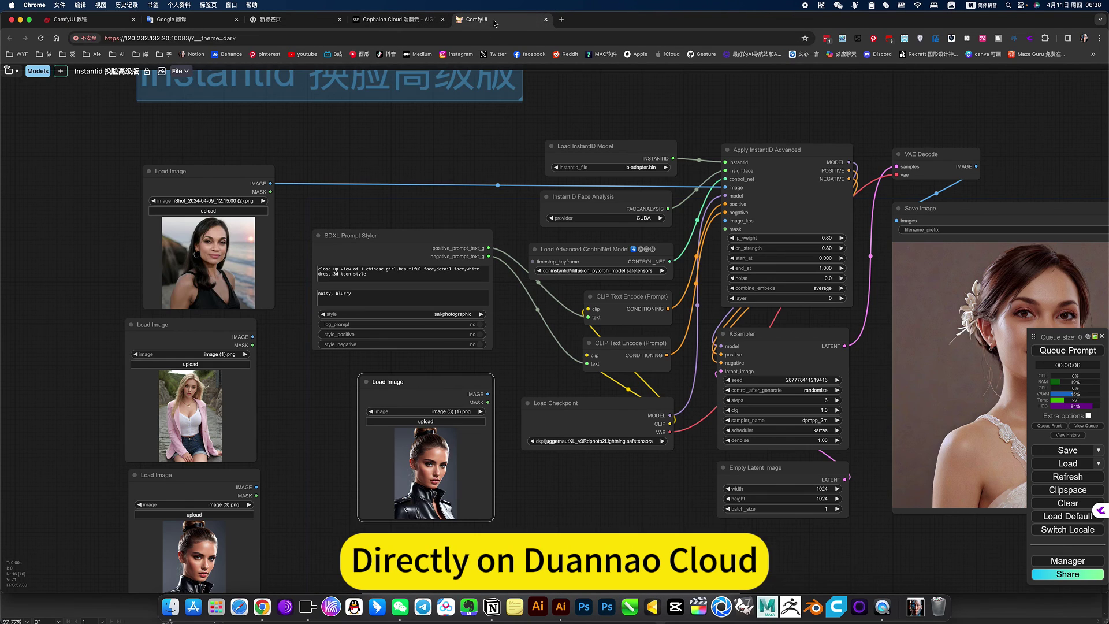
# View the saved workflows in the Workspace list, close it, and examine the Instantid 换脸高级版 node settings and result
pyautogui.click(8, 71)
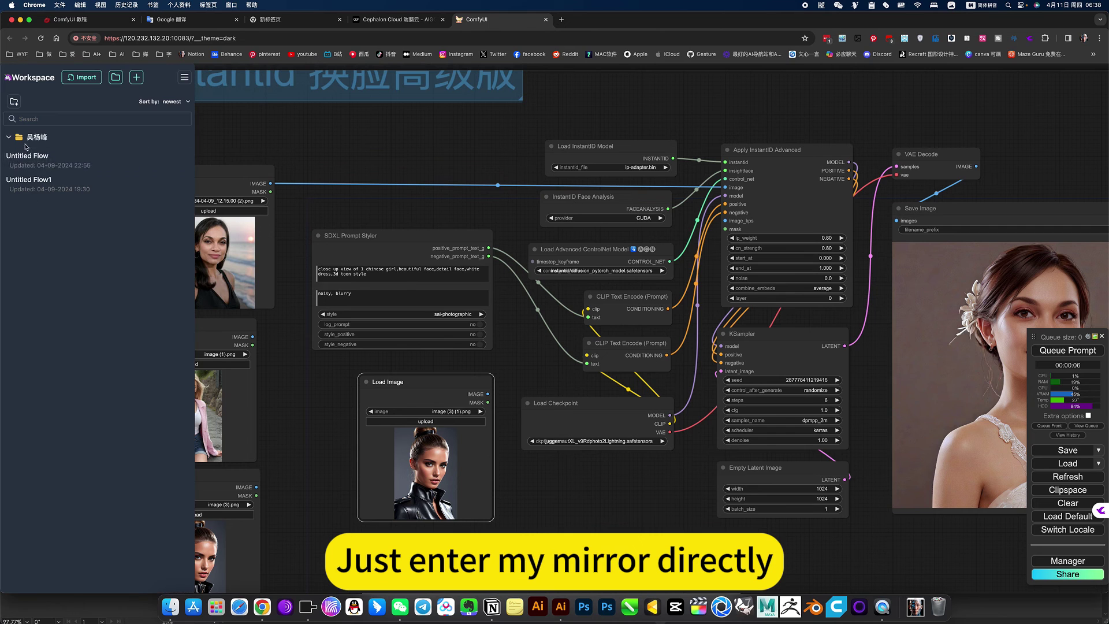
pyautogui.click(413, 152)
pyautogui.scroll(-5, 581, 428)
pyautogui.scroll(8, 629, 475)
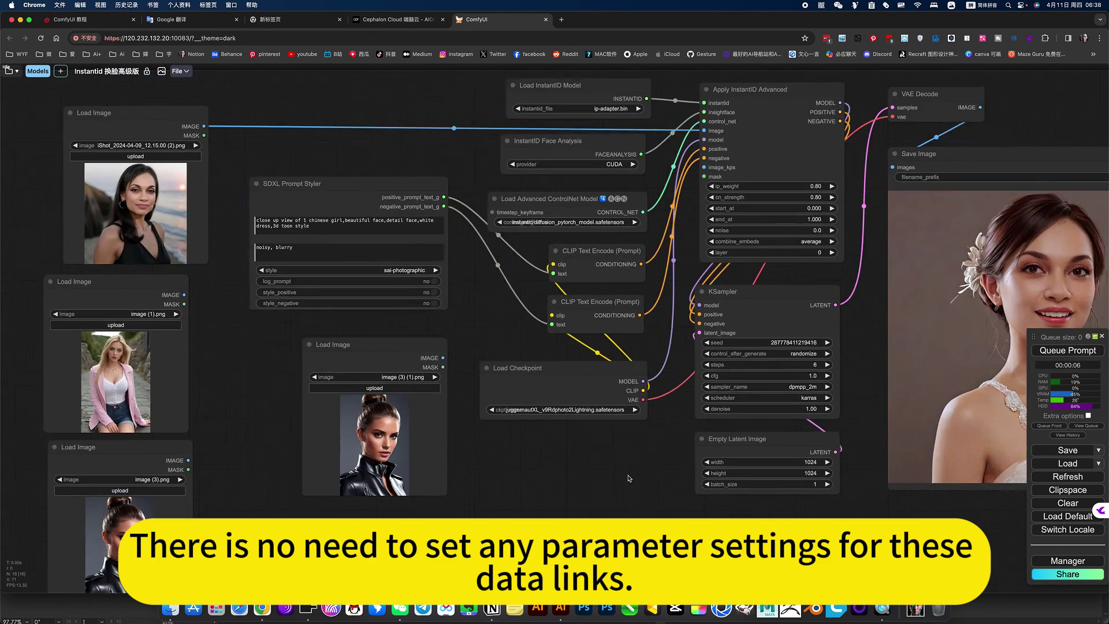
pyautogui.moveTo(940, 325); pyautogui.dragTo(745, 393)
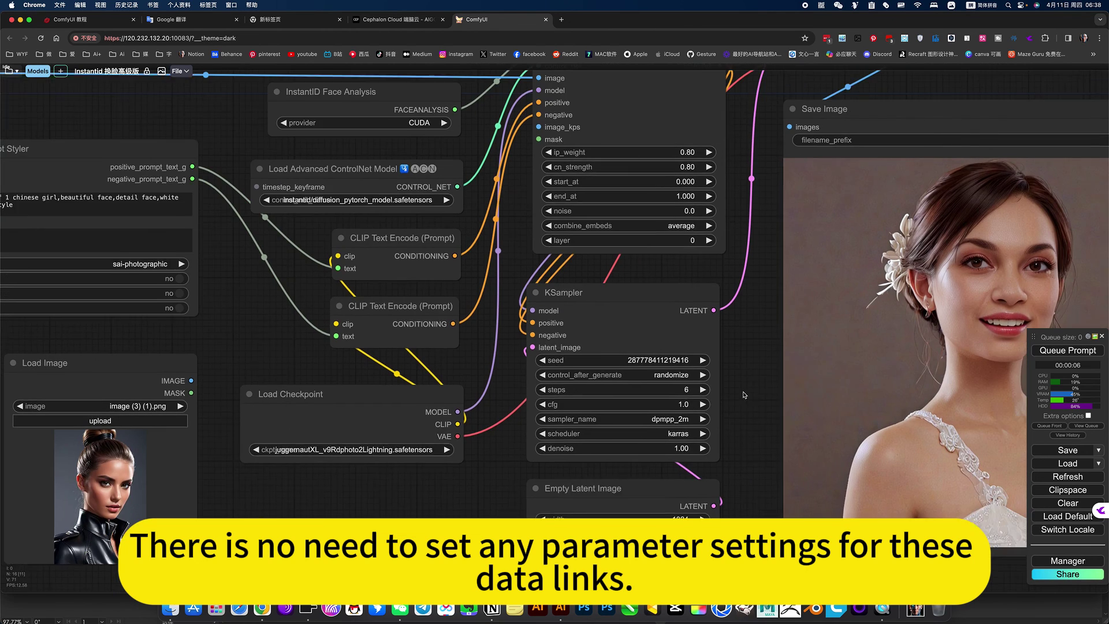